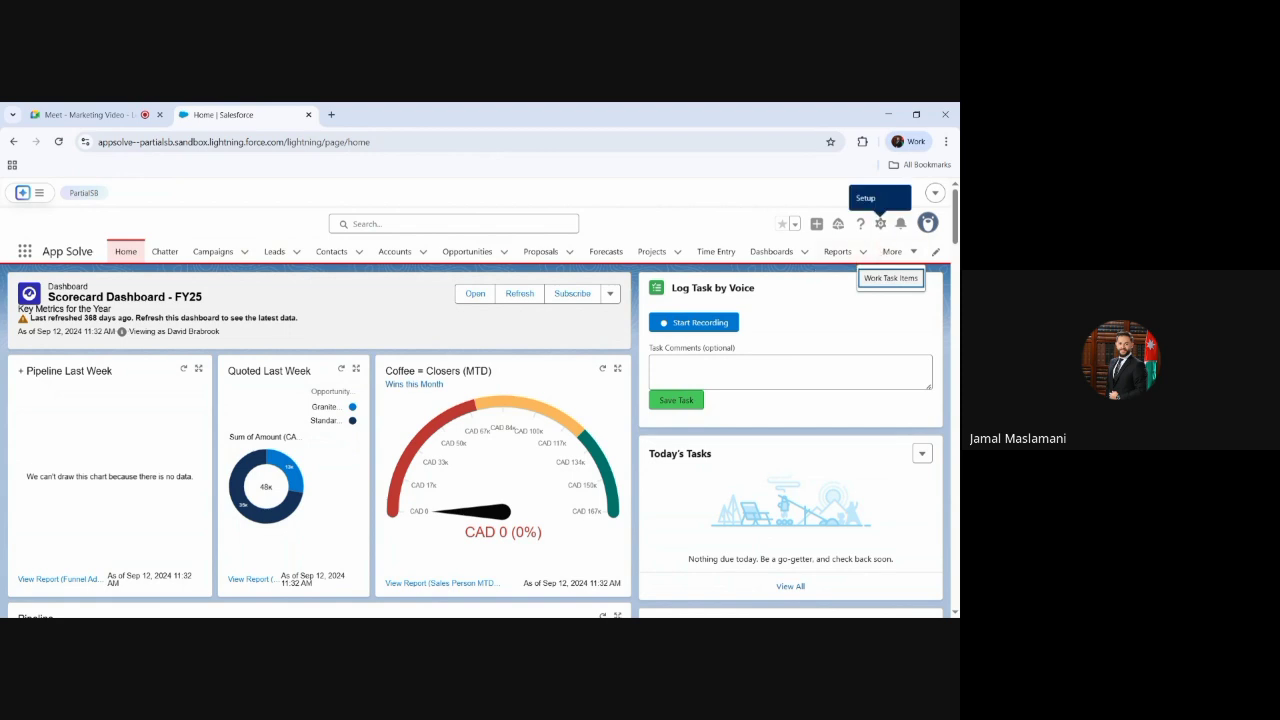
- Open the Object Manager in Salesforce Setup
{"action": "key", "text": "alt+Tab"}
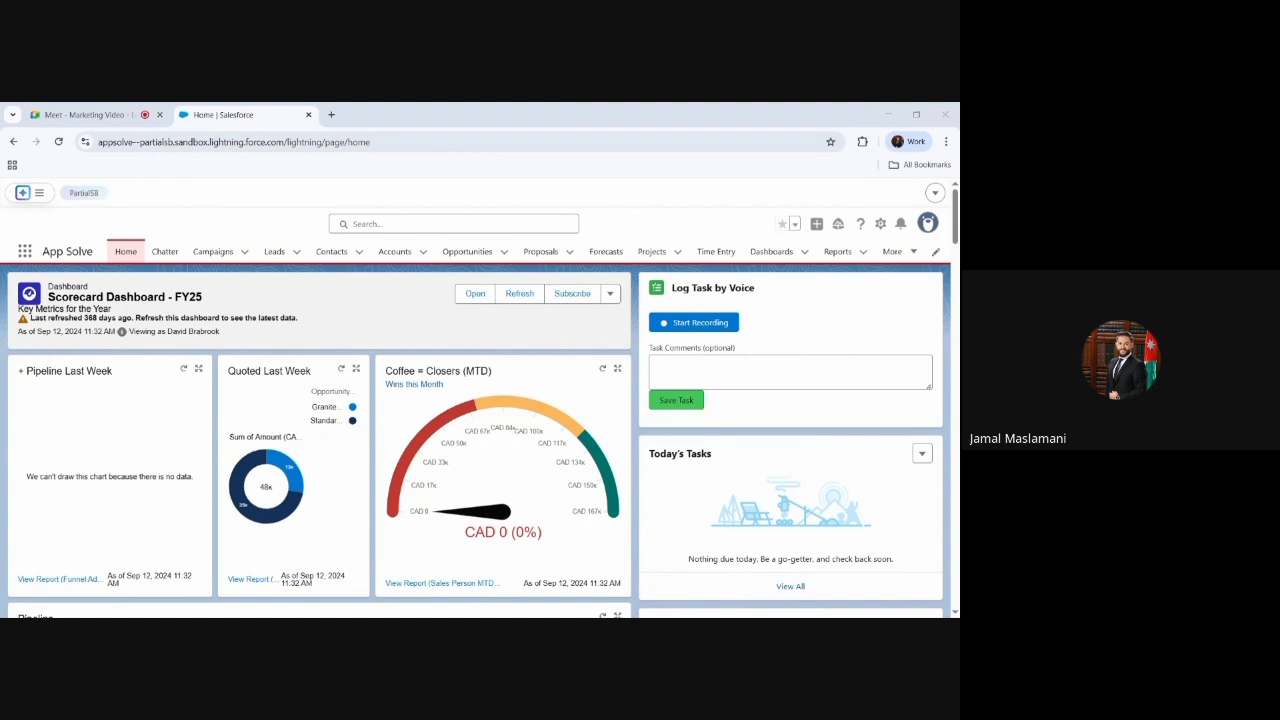
{"action": "left_click", "coordinate": [880, 223]}
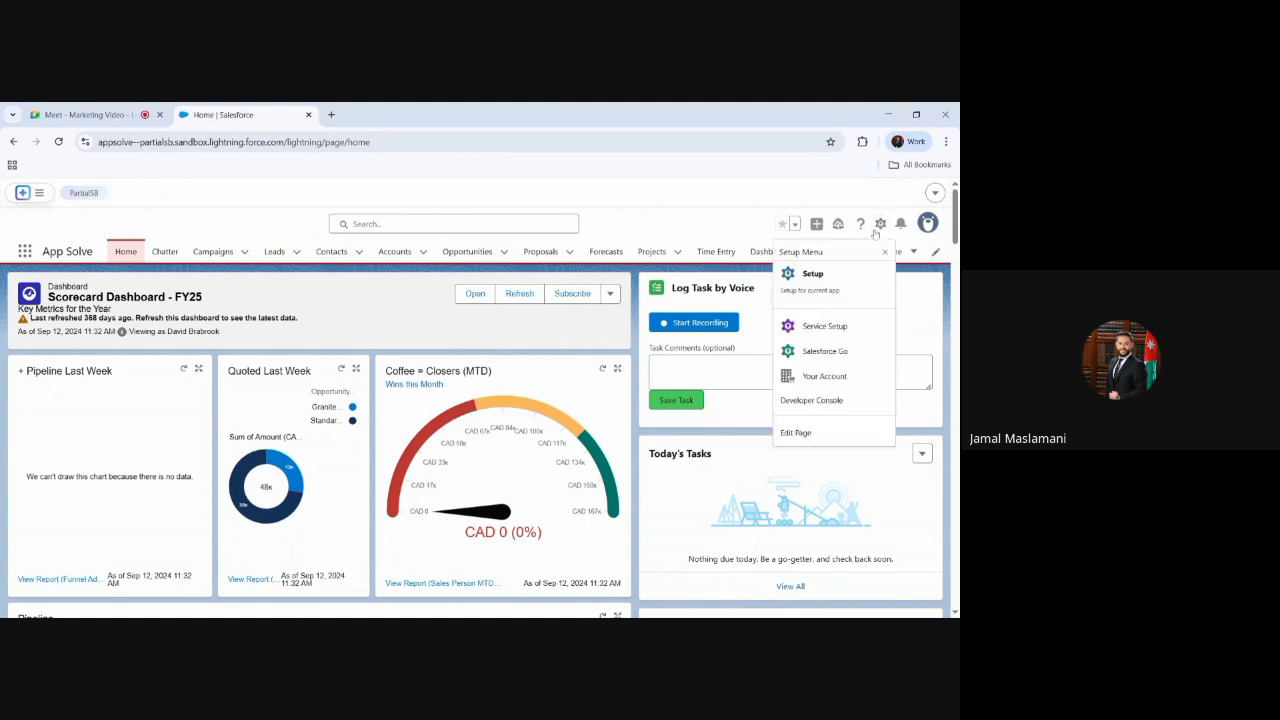
{"action": "left_click", "coordinate": [840, 276]}
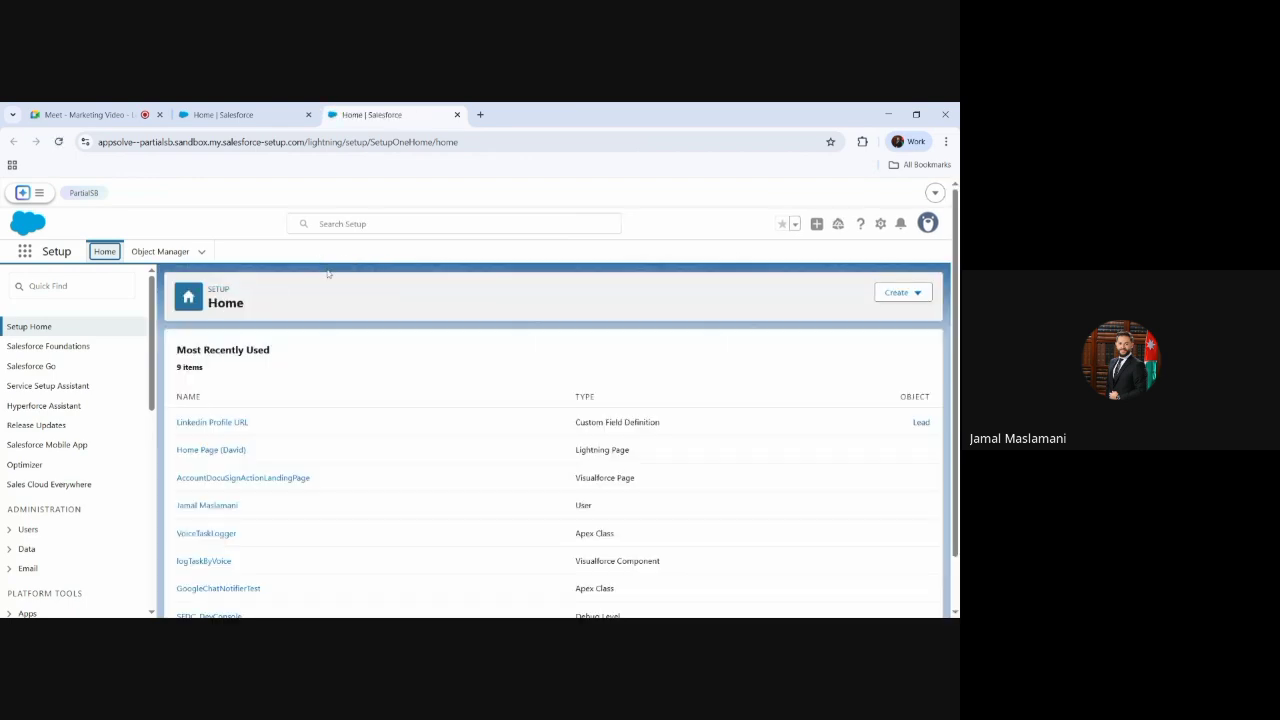
{"action": "left_click", "coordinate": [160, 251]}
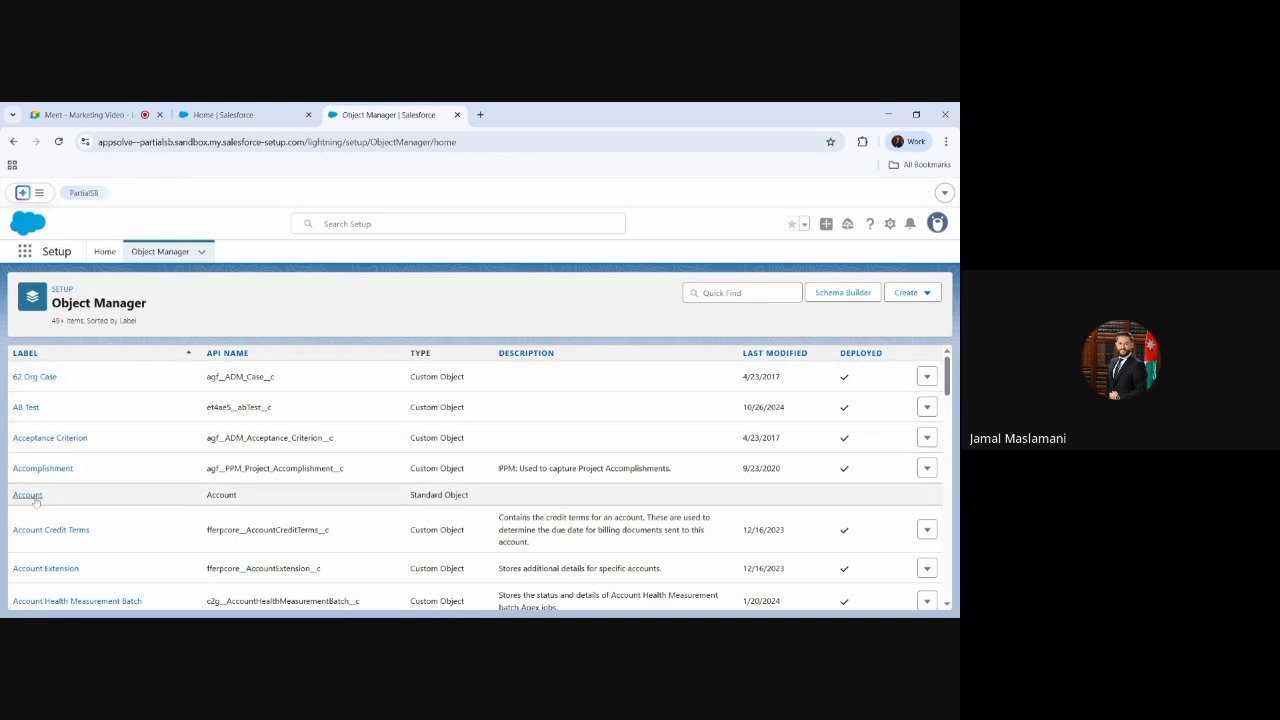
- Look through the object list, comparing the API names and types of standard and custom objects
{"action": "scroll", "coordinate": [474, 499], "scroll_direction": "down", "scroll_amount": 3}
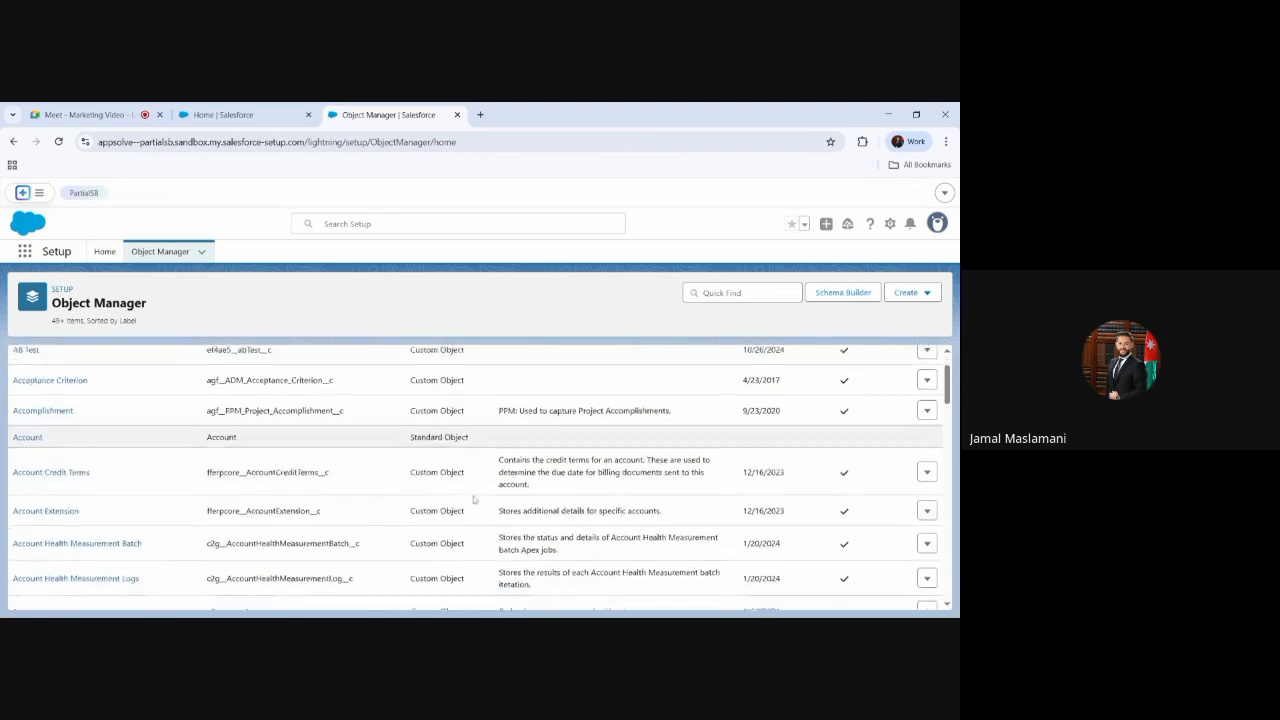
{"action": "scroll", "coordinate": [474, 499], "scroll_direction": "down", "scroll_amount": 2}
{"action": "scroll", "coordinate": [480, 470], "scroll_direction": "up", "scroll_amount": 1}
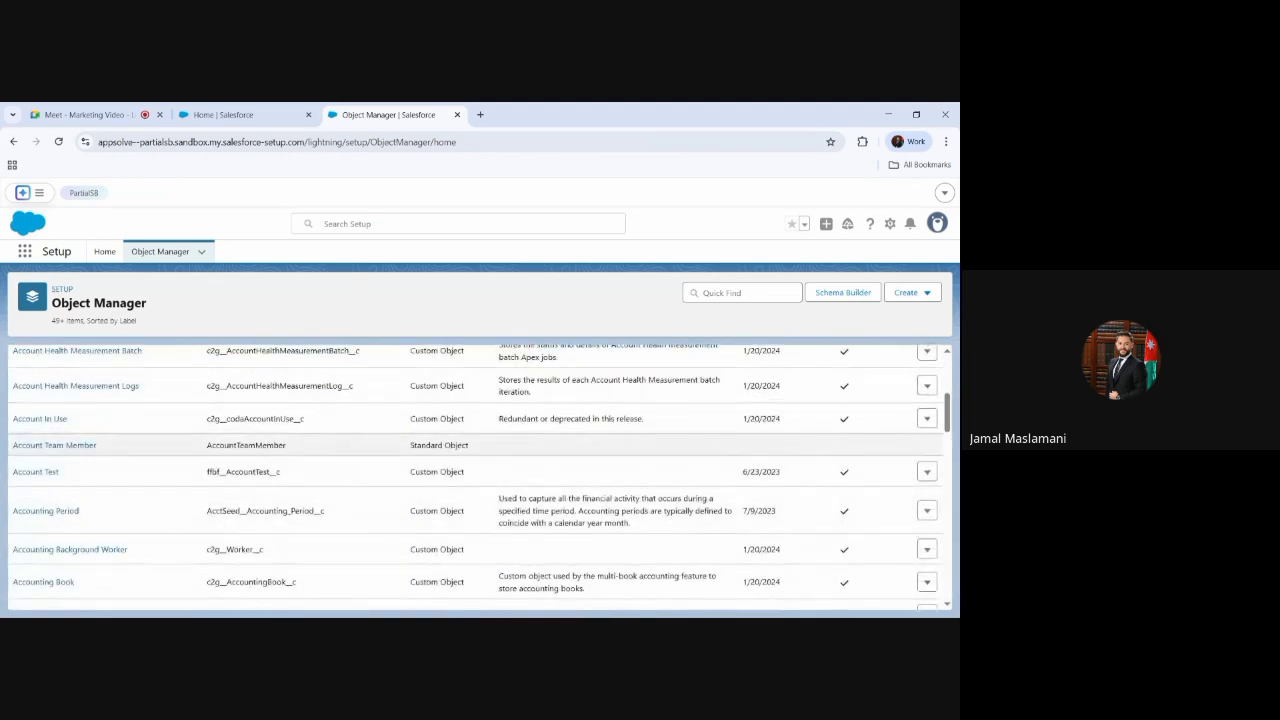
{"action": "scroll", "coordinate": [488, 450], "scroll_direction": "down", "scroll_amount": 10}
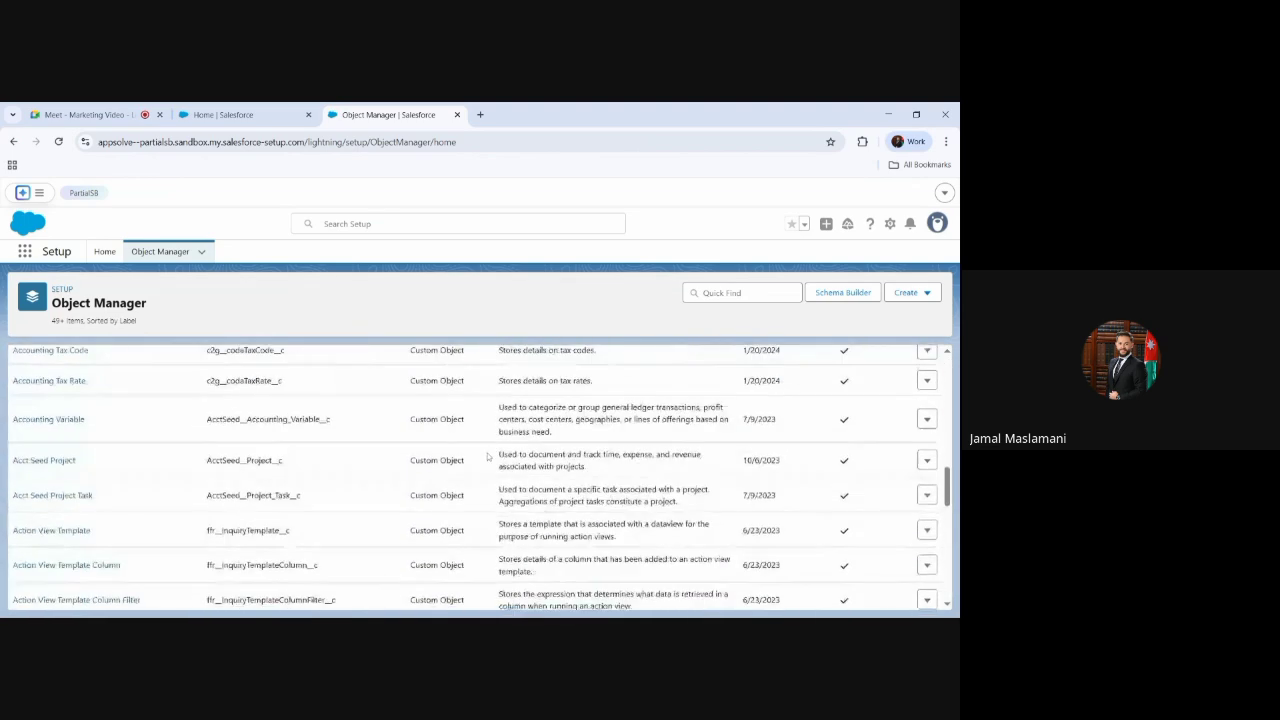
{"action": "scroll", "coordinate": [488, 456], "scroll_direction": "down", "scroll_amount": 5}
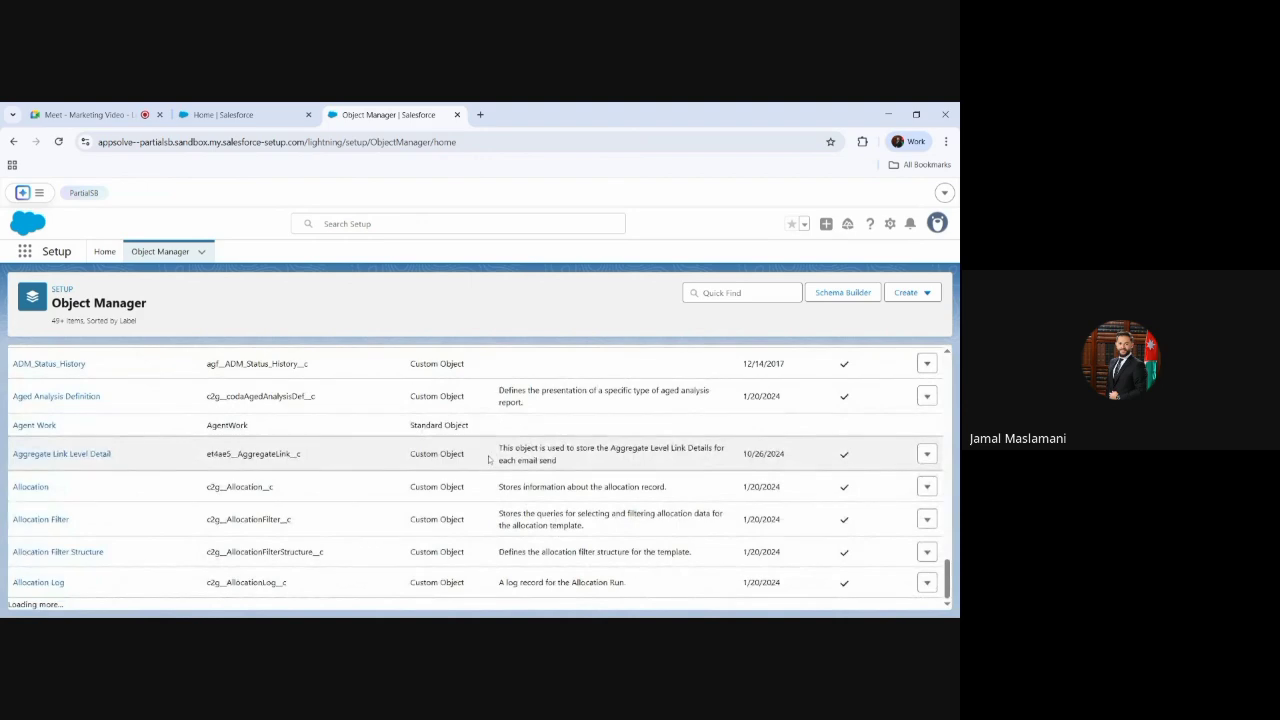
{"action": "scroll", "coordinate": [489, 458], "scroll_direction": "down", "scroll_amount": 4}
{"action": "scroll", "coordinate": [489, 458], "scroll_direction": "down", "scroll_amount": 12}
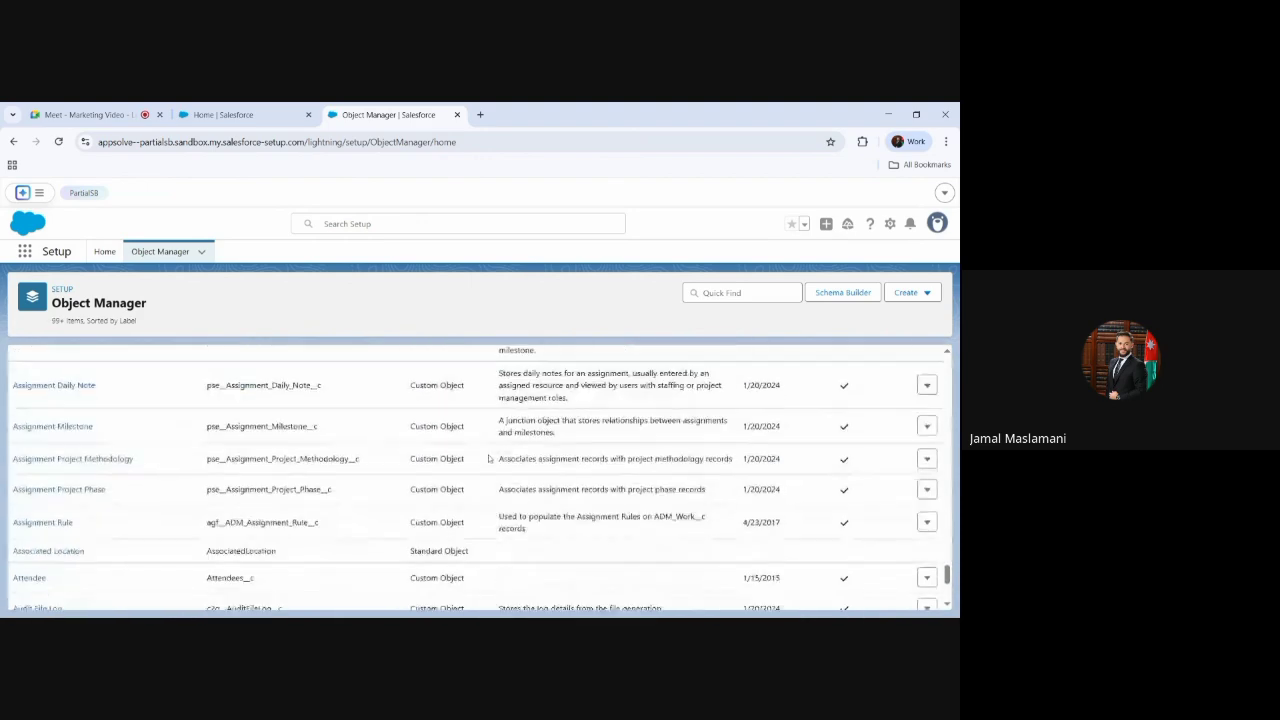
- Search the objects for "contac" and highlight the __c suffix in the API name of ContactsQueueItemConnector
{"action": "left_click", "coordinate": [718, 289]}
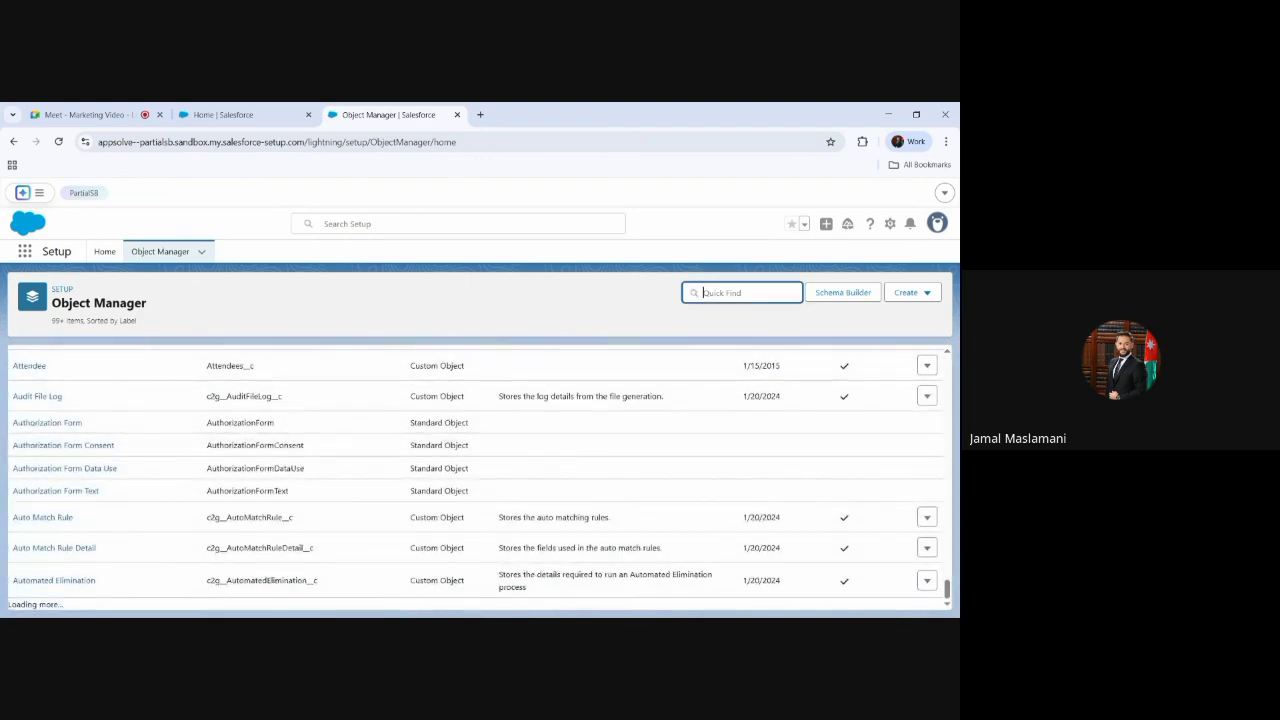
{"action": "type", "text": "contac"}
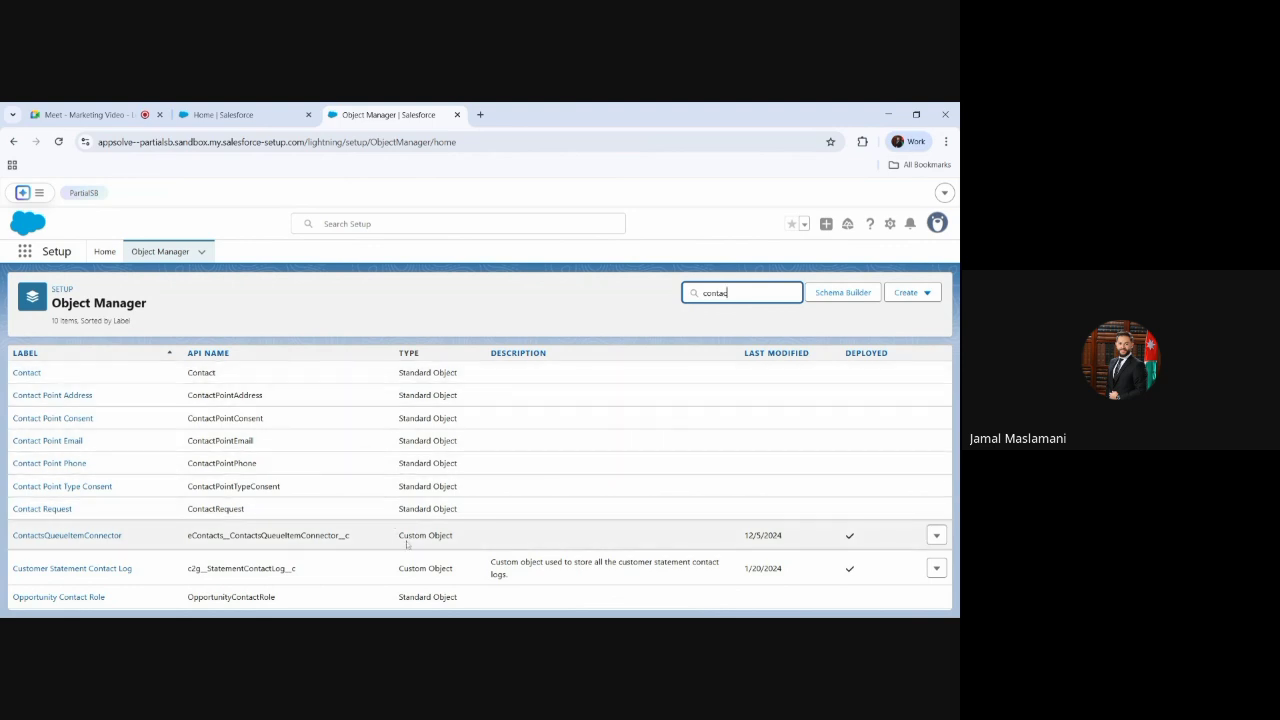
{"action": "left_click", "coordinate": [349, 537]}
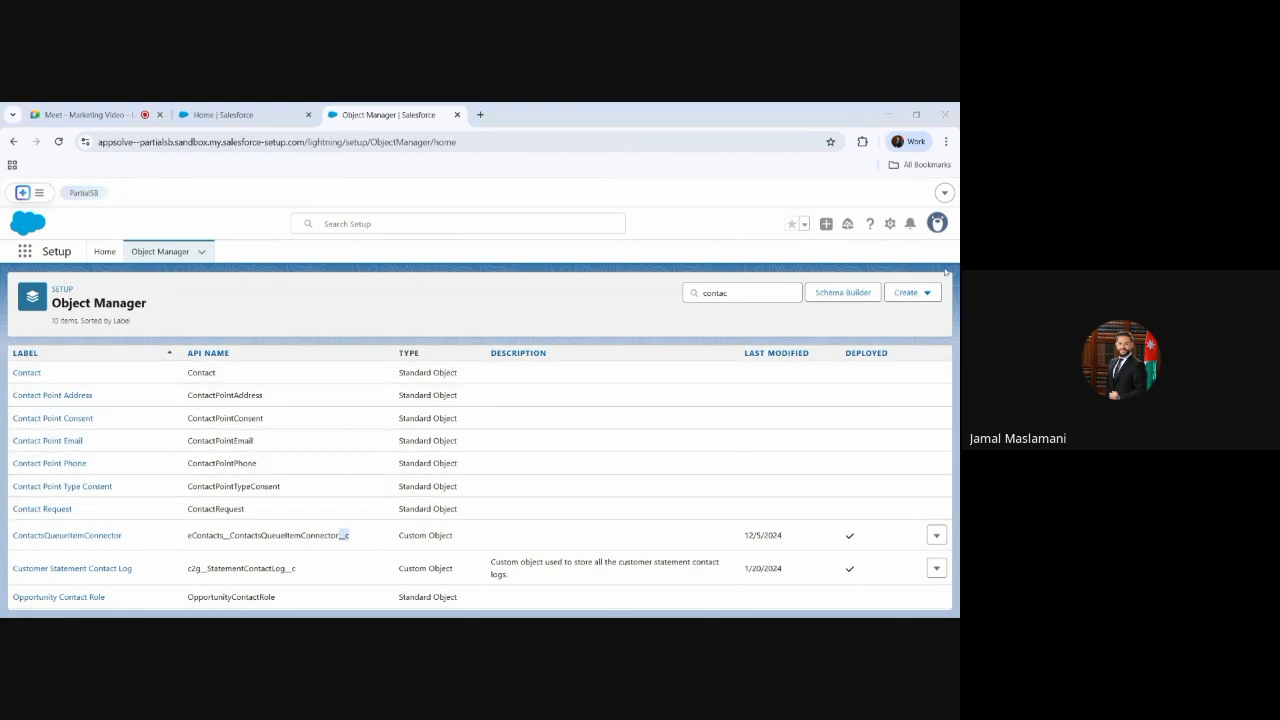
- Start a new custom object with the label Store and the plural label Stores
{"action": "left_click", "coordinate": [926, 296]}
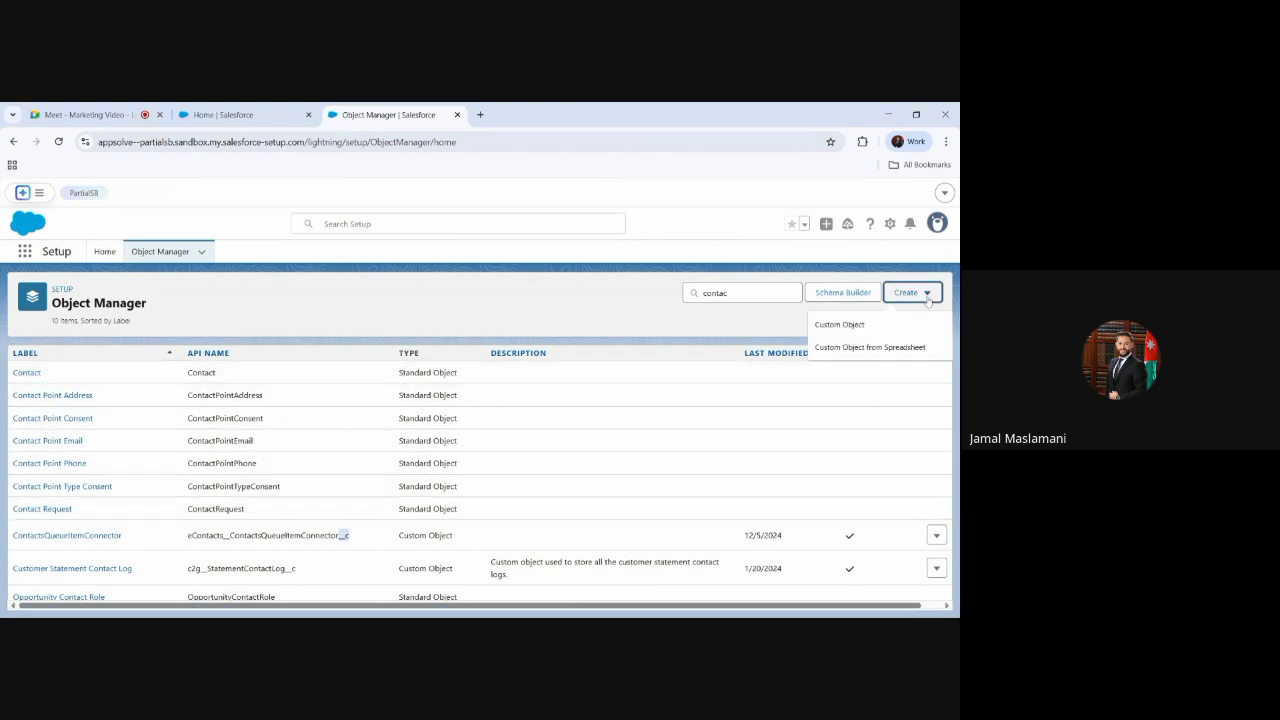
{"action": "left_click", "coordinate": [864, 327]}
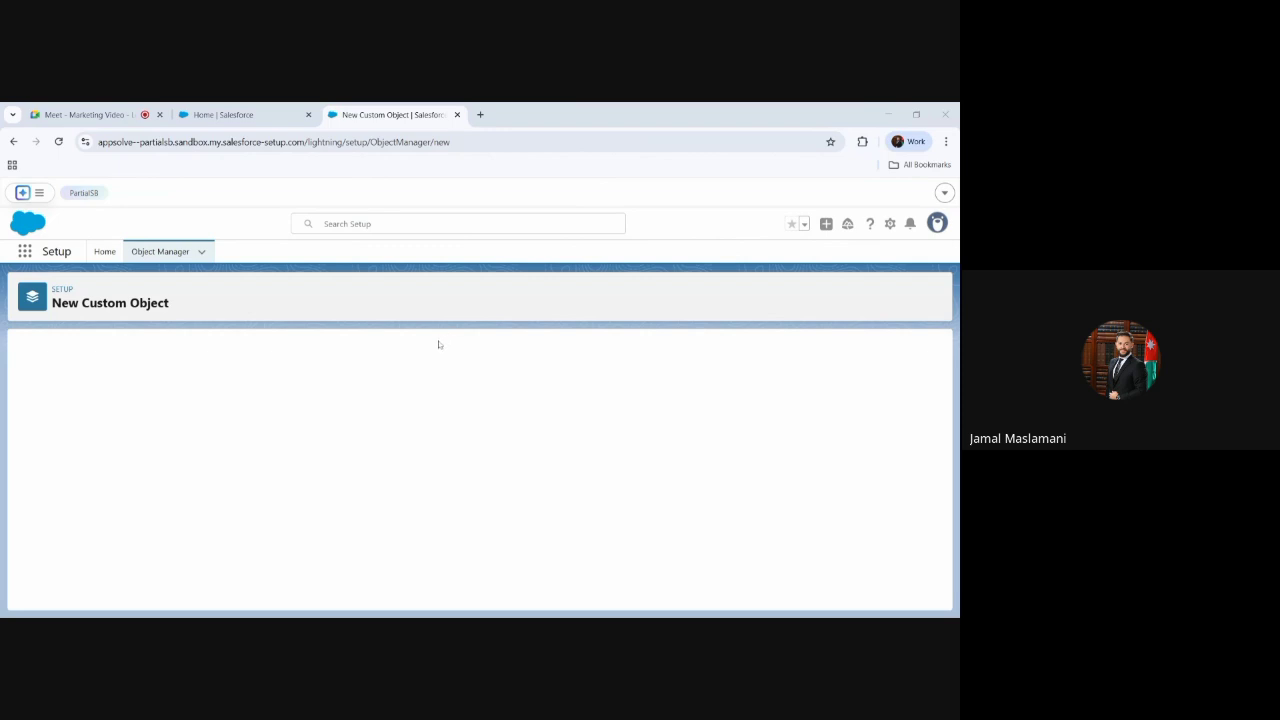
{"action": "left_click", "coordinate": [268, 452]}
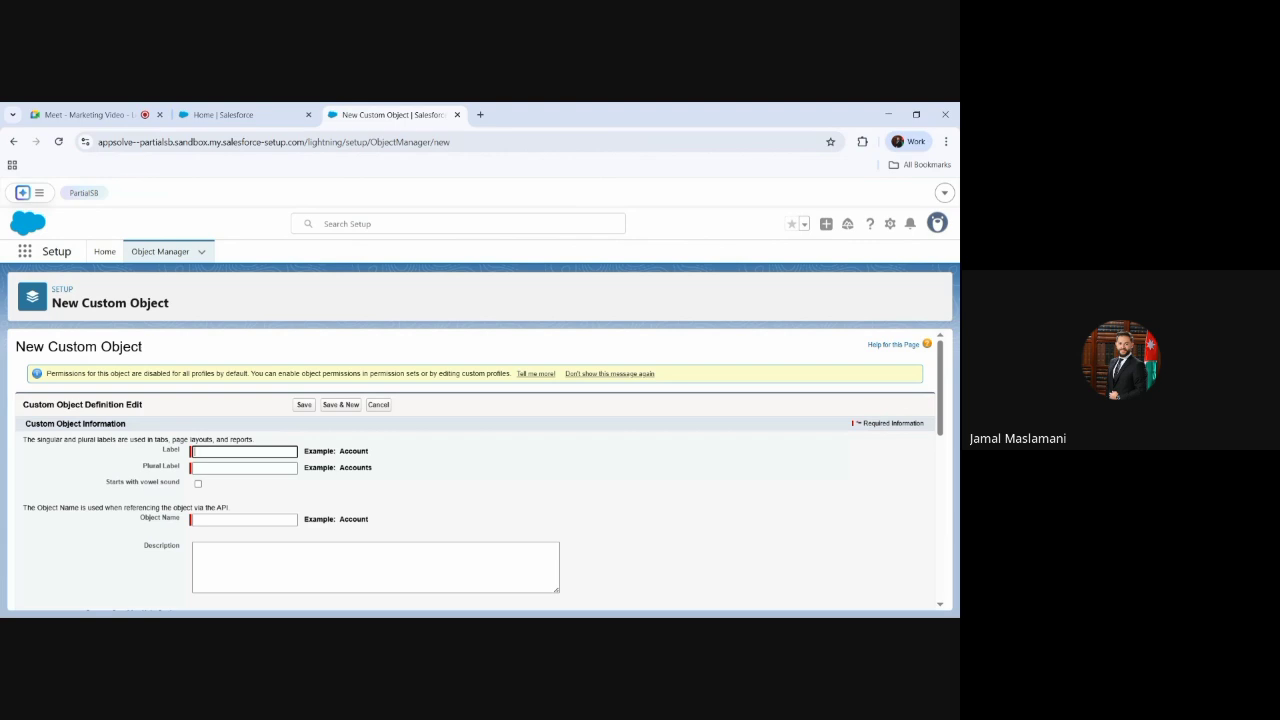
{"action": "type", "text": "Si"}
{"action": "type", "text": "ore"}
{"action": "key", "text": "Tab"}
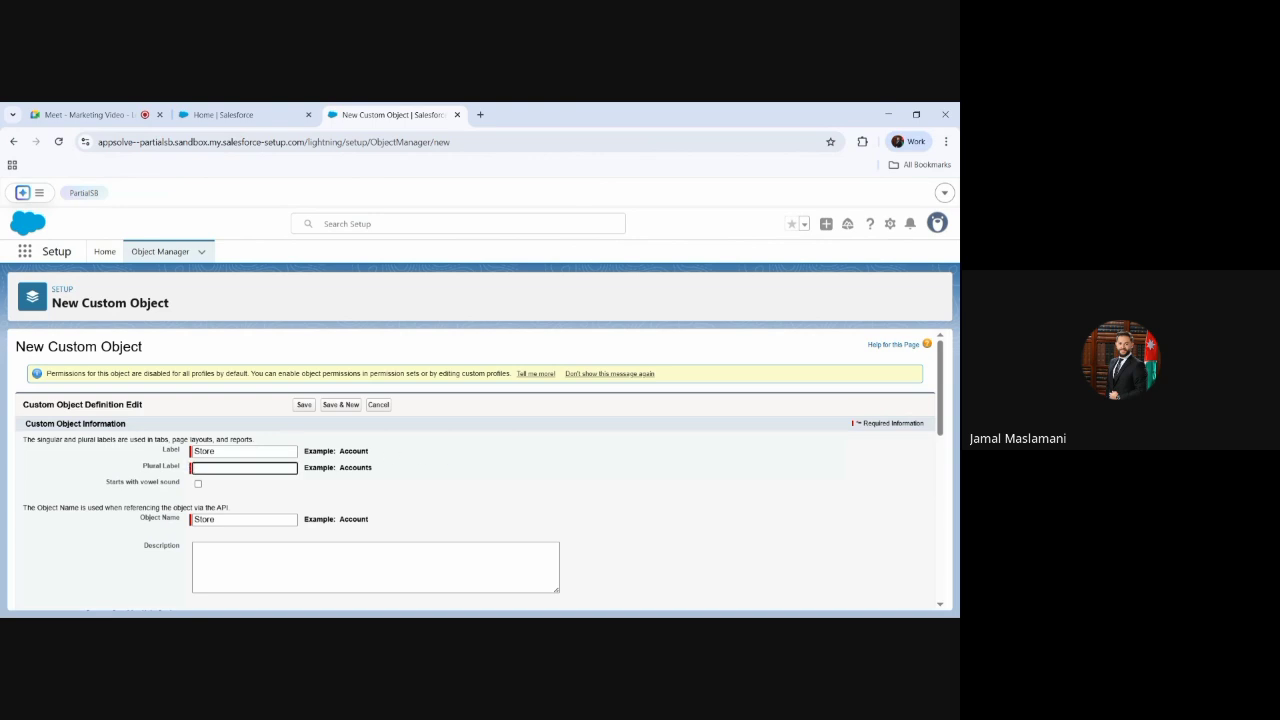
{"action": "type", "text": "Sttores"}
{"action": "left_click", "coordinate": [446, 500]}
- Set the record name's data type to Auto Number with the display format ST-{001000}
{"action": "scroll", "coordinate": [446, 500], "scroll_direction": "down", "scroll_amount": 1}
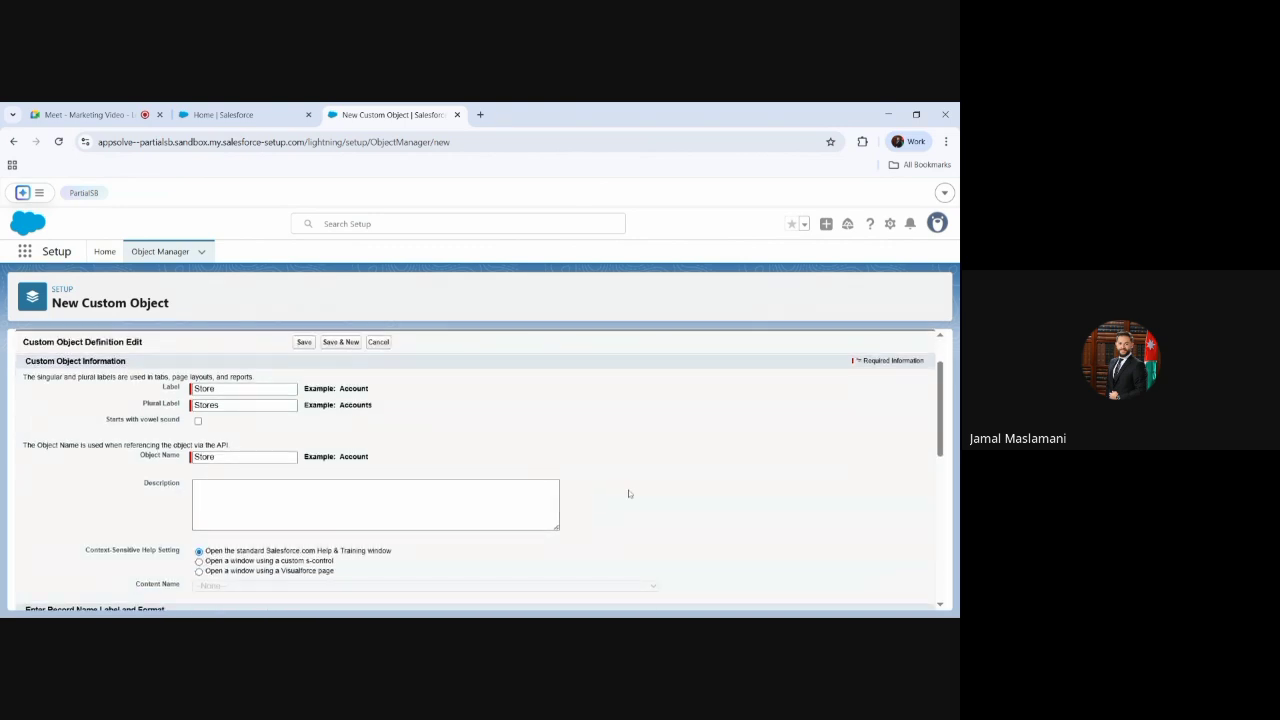
{"action": "scroll", "coordinate": [631, 494], "scroll_direction": "down", "scroll_amount": 1}
{"action": "scroll", "coordinate": [630, 494], "scroll_direction": "down", "scroll_amount": 2}
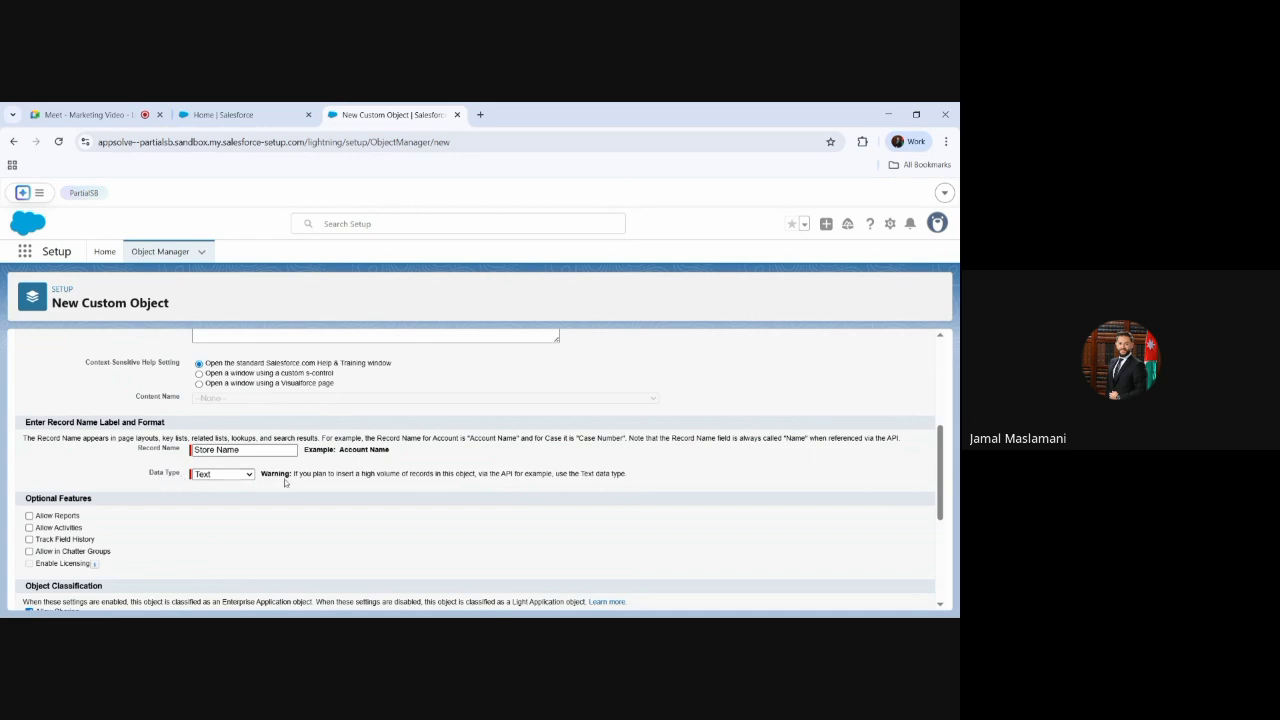
{"action": "left_click", "coordinate": [245, 478]}
{"action": "left_click", "coordinate": [237, 499]}
{"action": "left_click", "coordinate": [244, 489]}
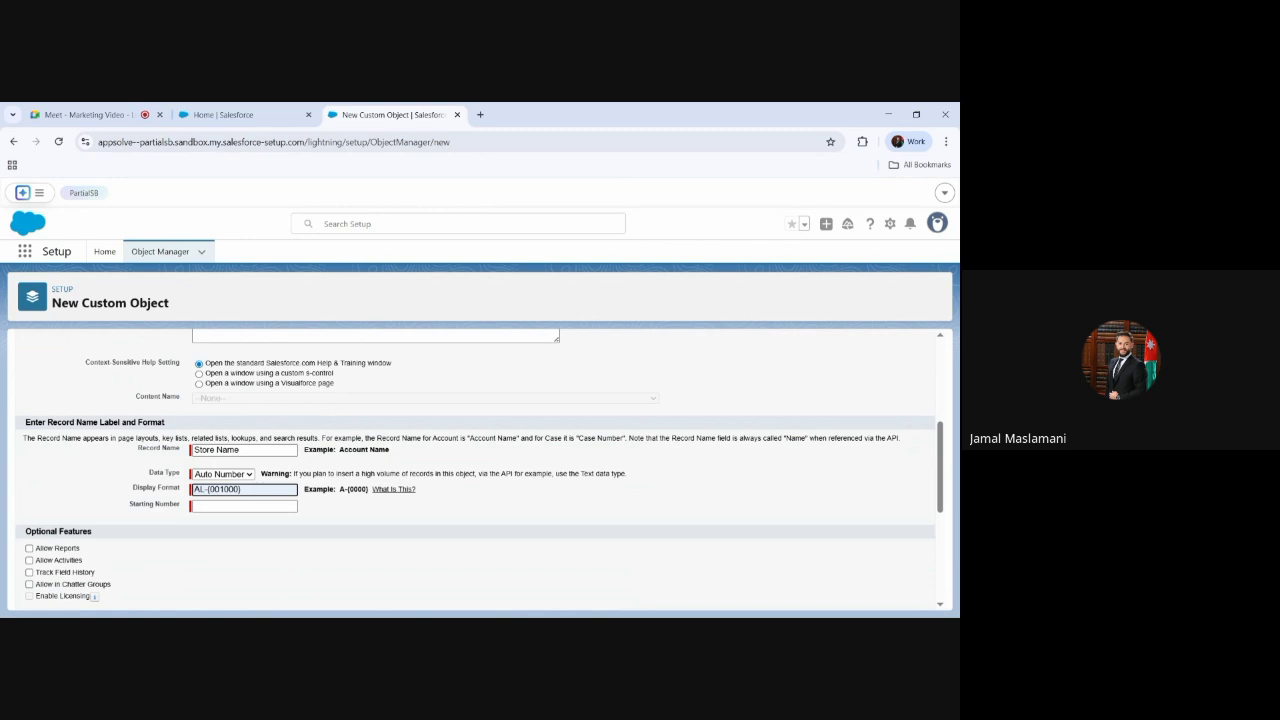
{"action": "key", "text": "Home"}
{"action": "key", "text": "Delete"}
{"action": "key", "text": "Delete"}
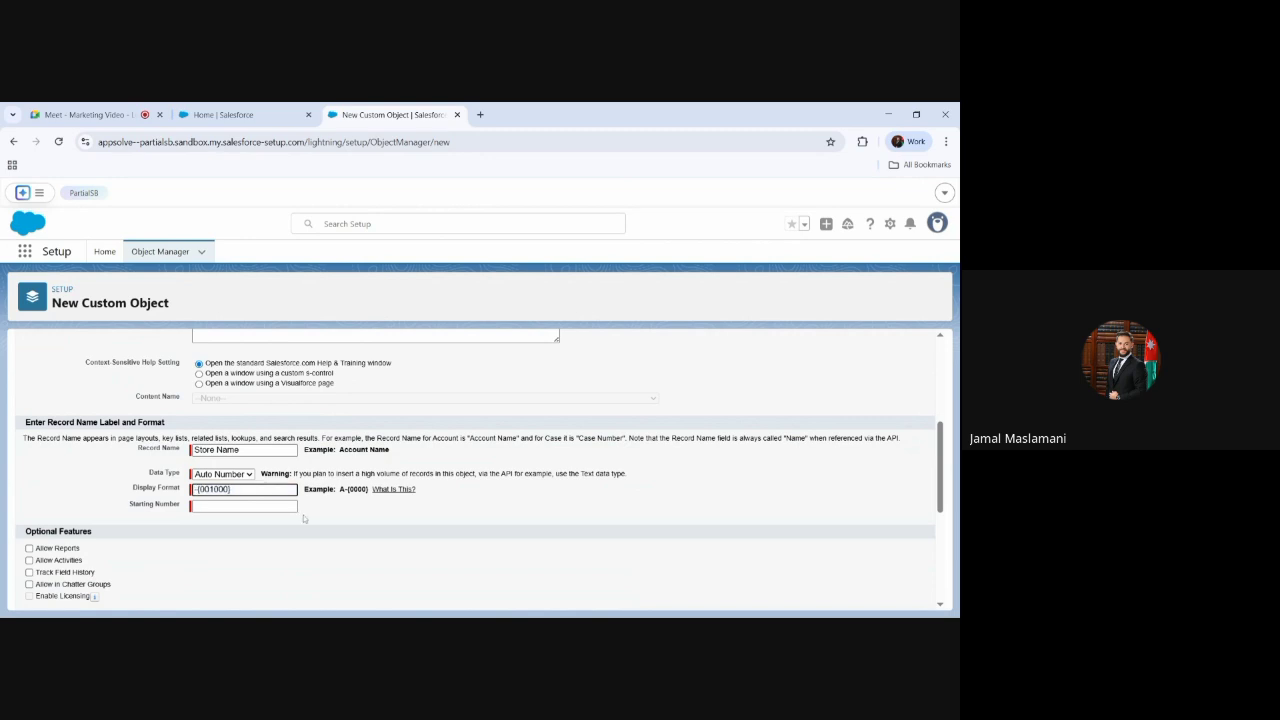
{"action": "type", "text": "ST"}
- Review the new object's optional features, classification, deployment, search and creation options
{"action": "scroll", "coordinate": [176, 520], "scroll_direction": "down", "scroll_amount": 2}
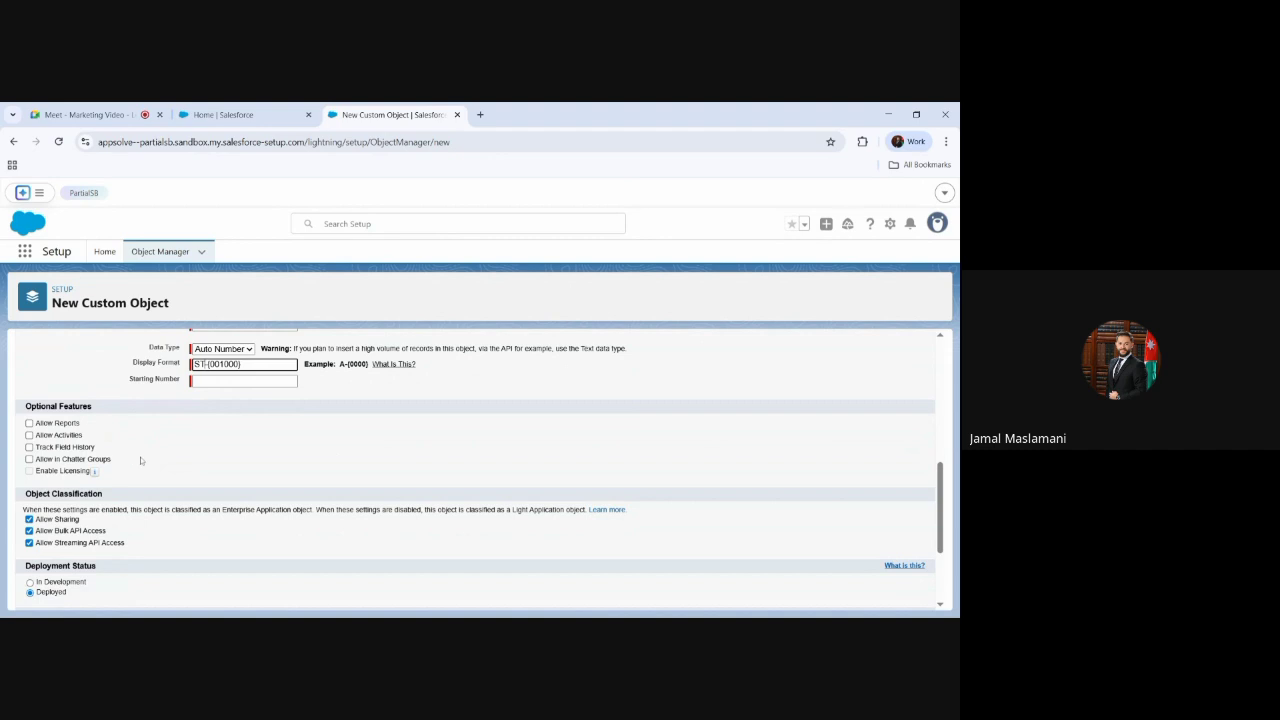
{"action": "scroll", "coordinate": [149, 455], "scroll_direction": "down", "scroll_amount": 1}
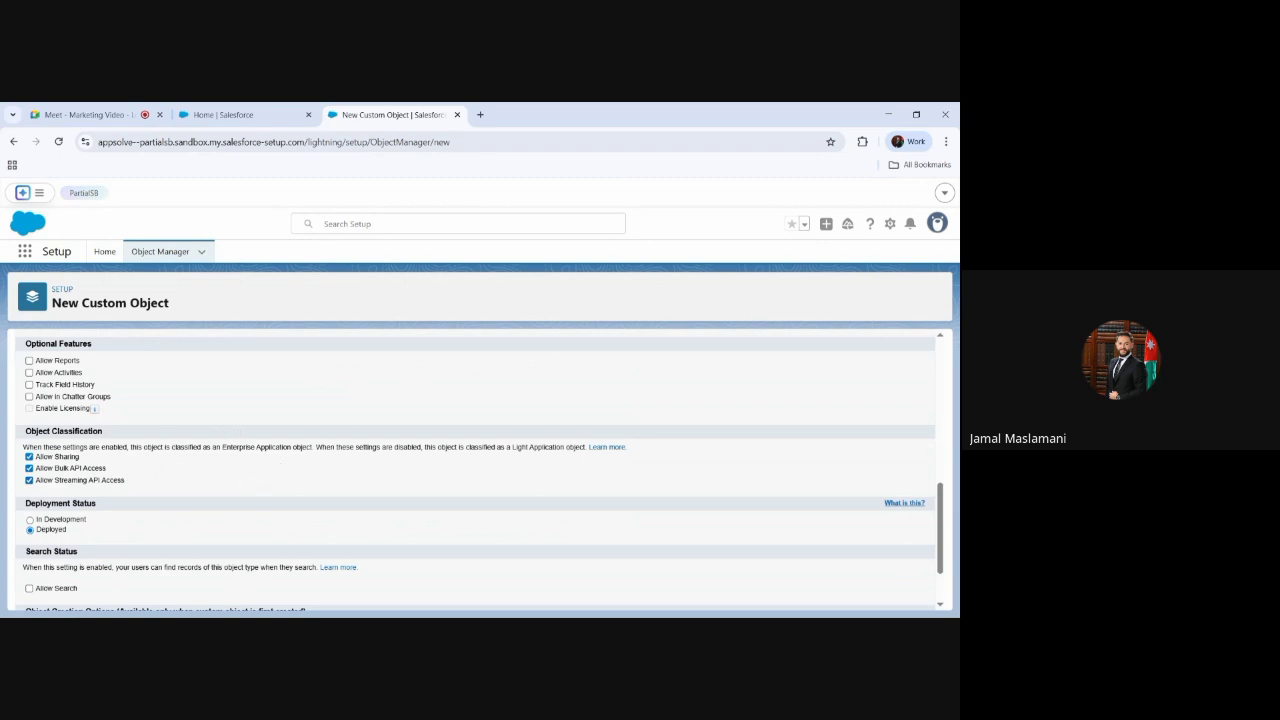
{"action": "scroll", "coordinate": [212, 443], "scroll_direction": "down", "scroll_amount": 2}
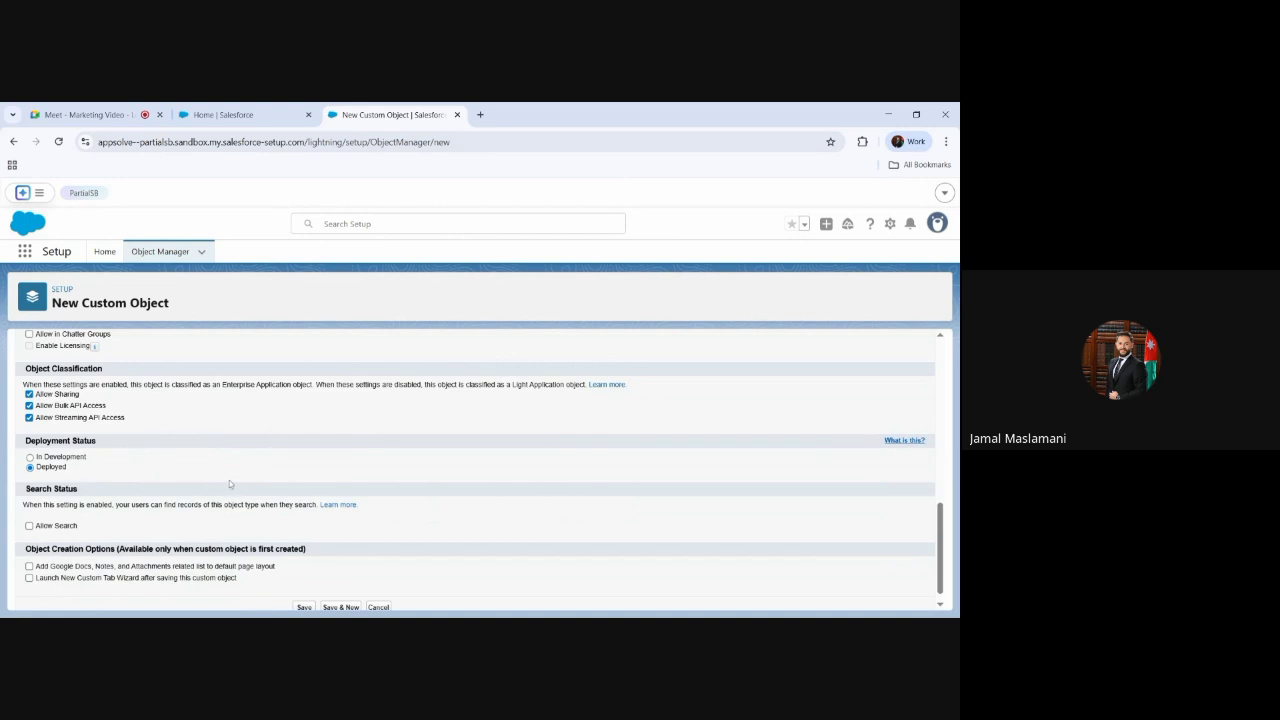
{"action": "scroll", "coordinate": [229, 480], "scroll_direction": "down", "scroll_amount": 1}
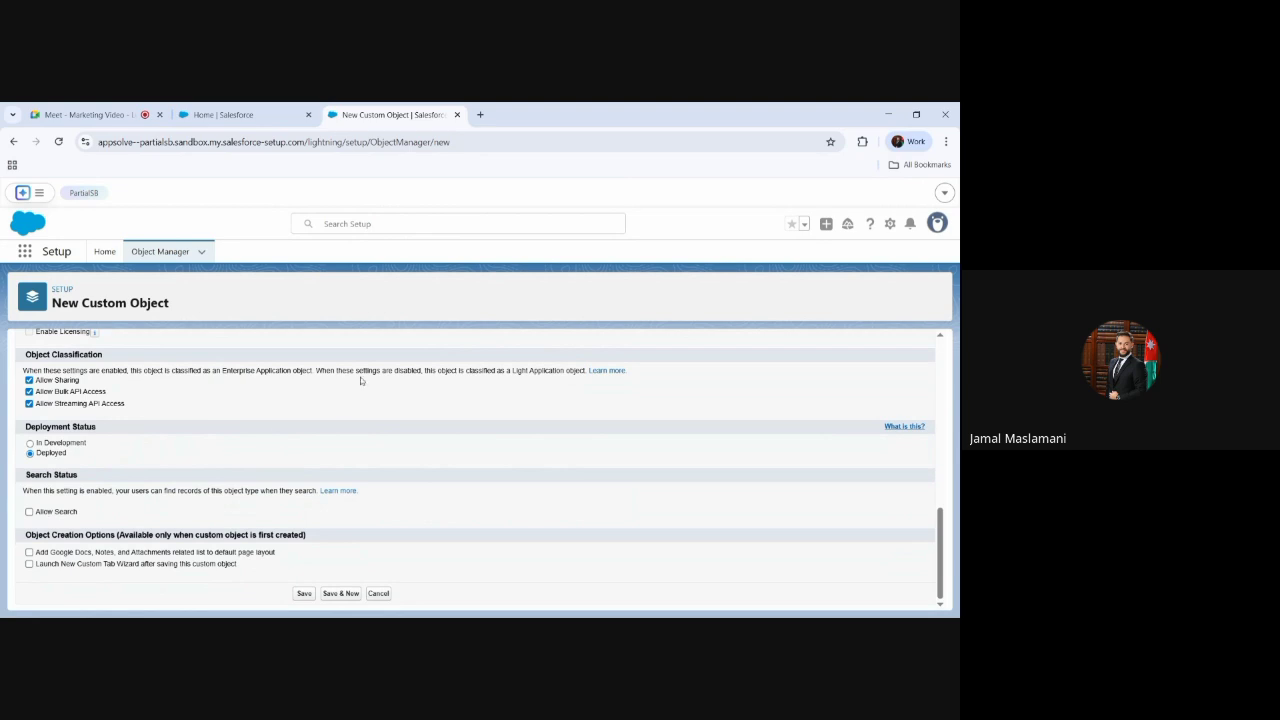
- Open the recently viewed lead and examine its activities, lead history and related lists
{"action": "left_click", "coordinate": [245, 114]}
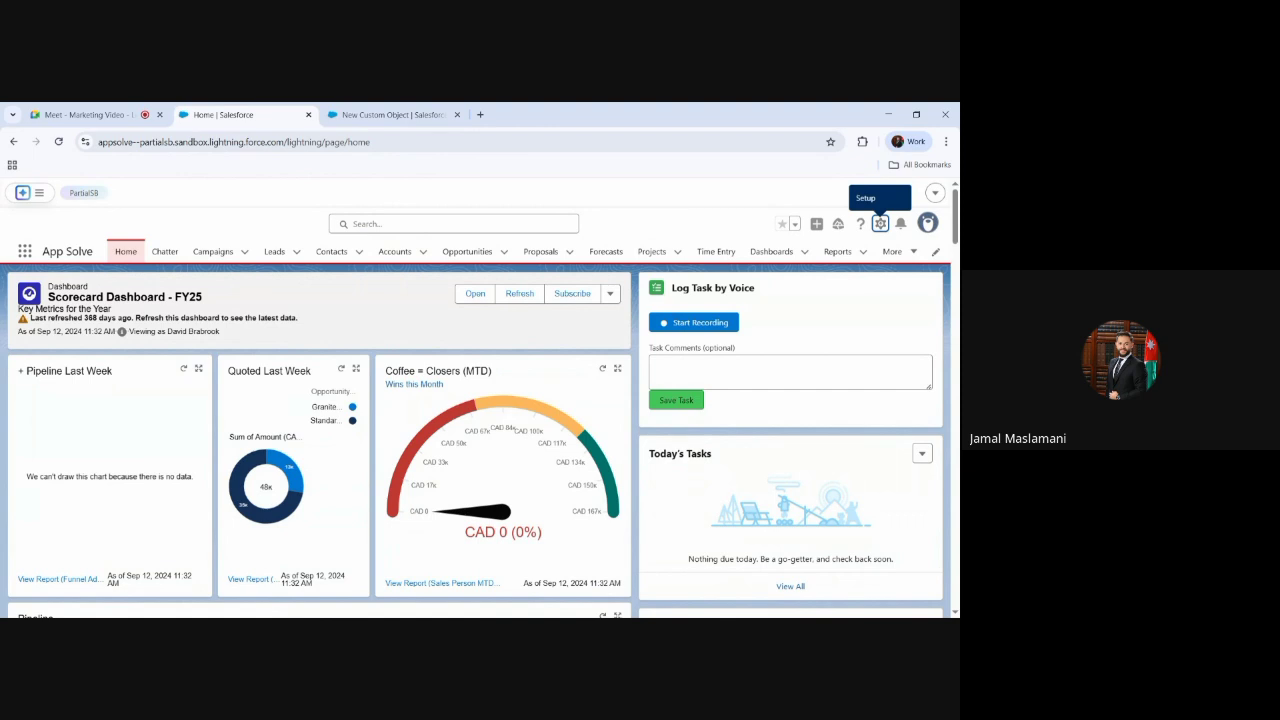
{"action": "left_click", "coordinate": [378, 115]}
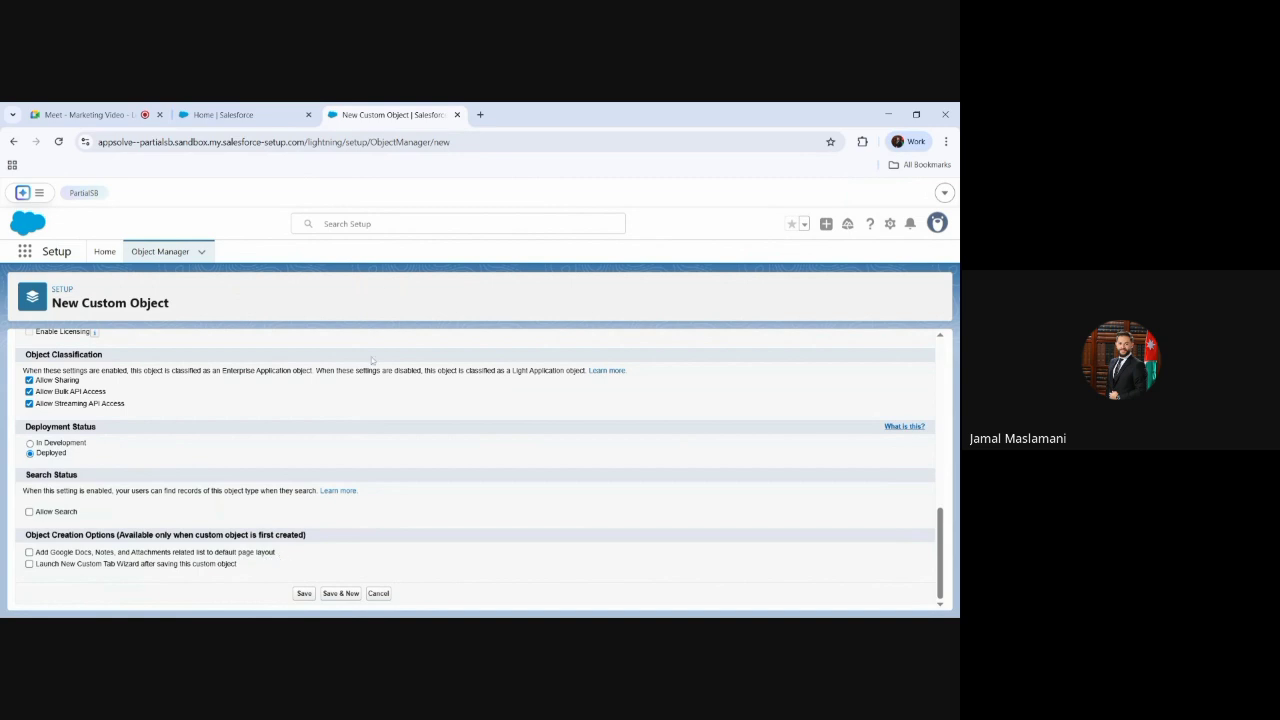
{"action": "left_click", "coordinate": [225, 115]}
{"action": "left_click", "coordinate": [272, 252]}
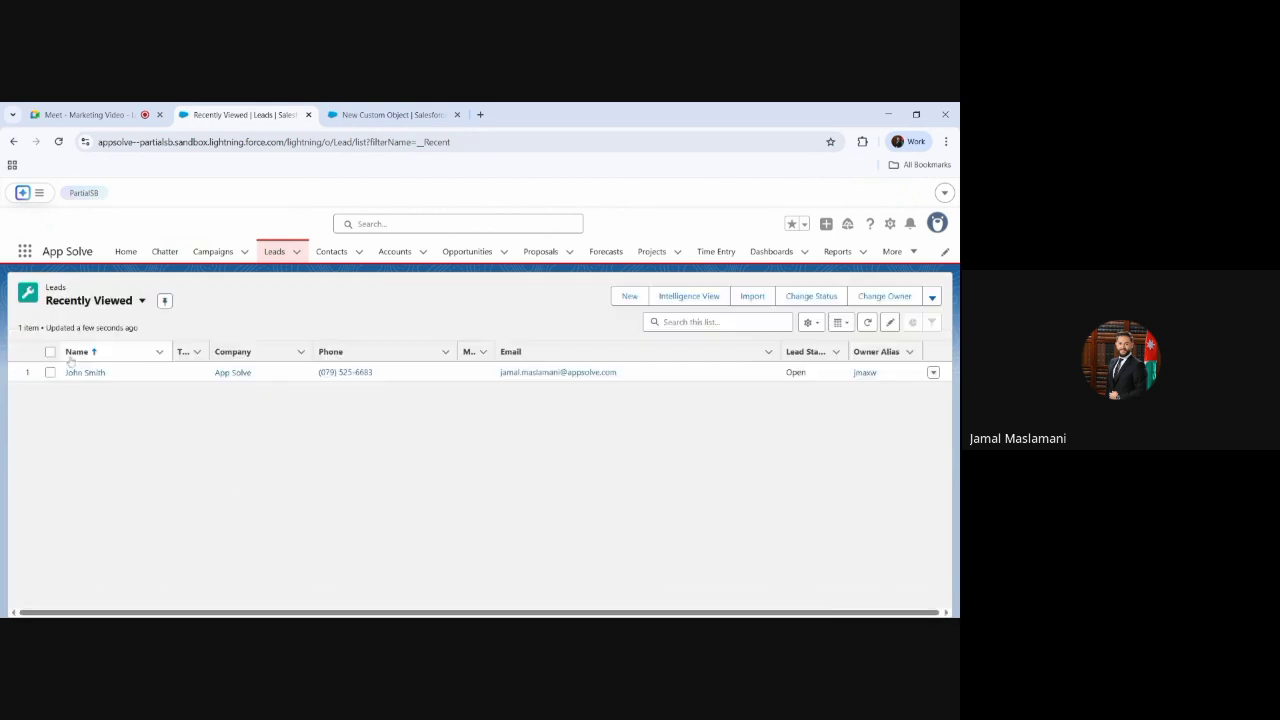
{"action": "left_click", "coordinate": [78, 375]}
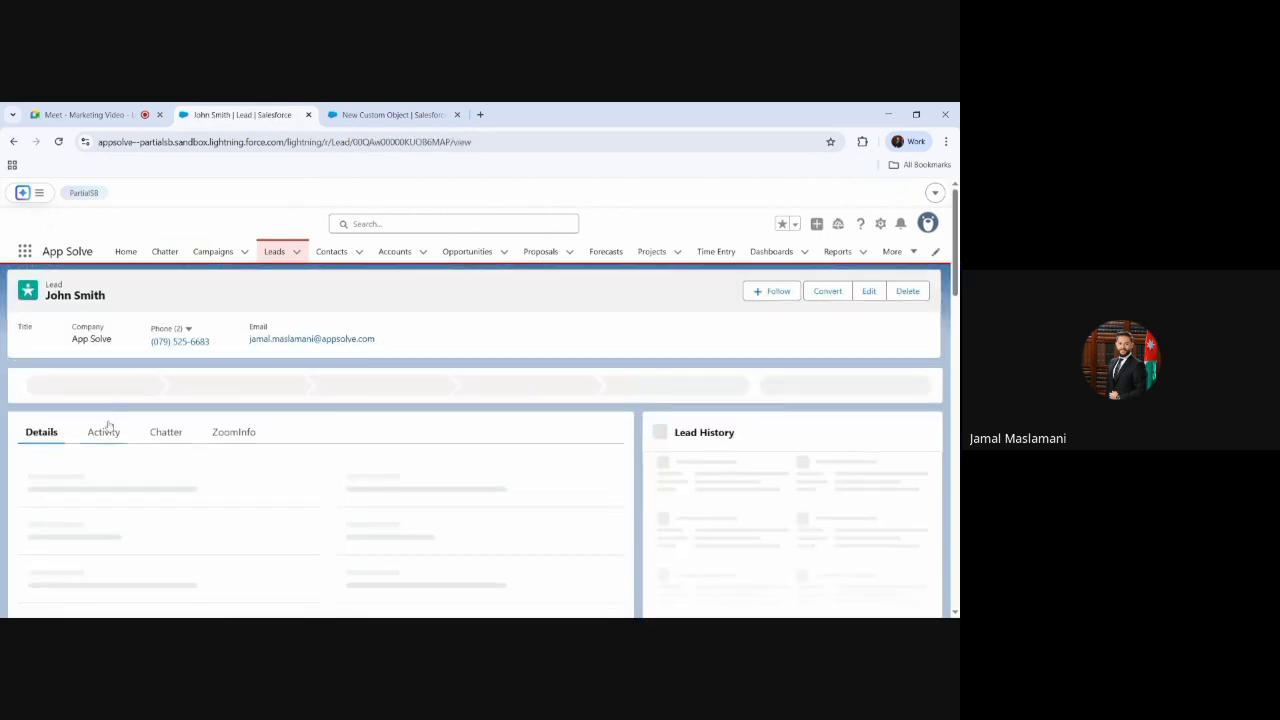
{"action": "left_click", "coordinate": [103, 432]}
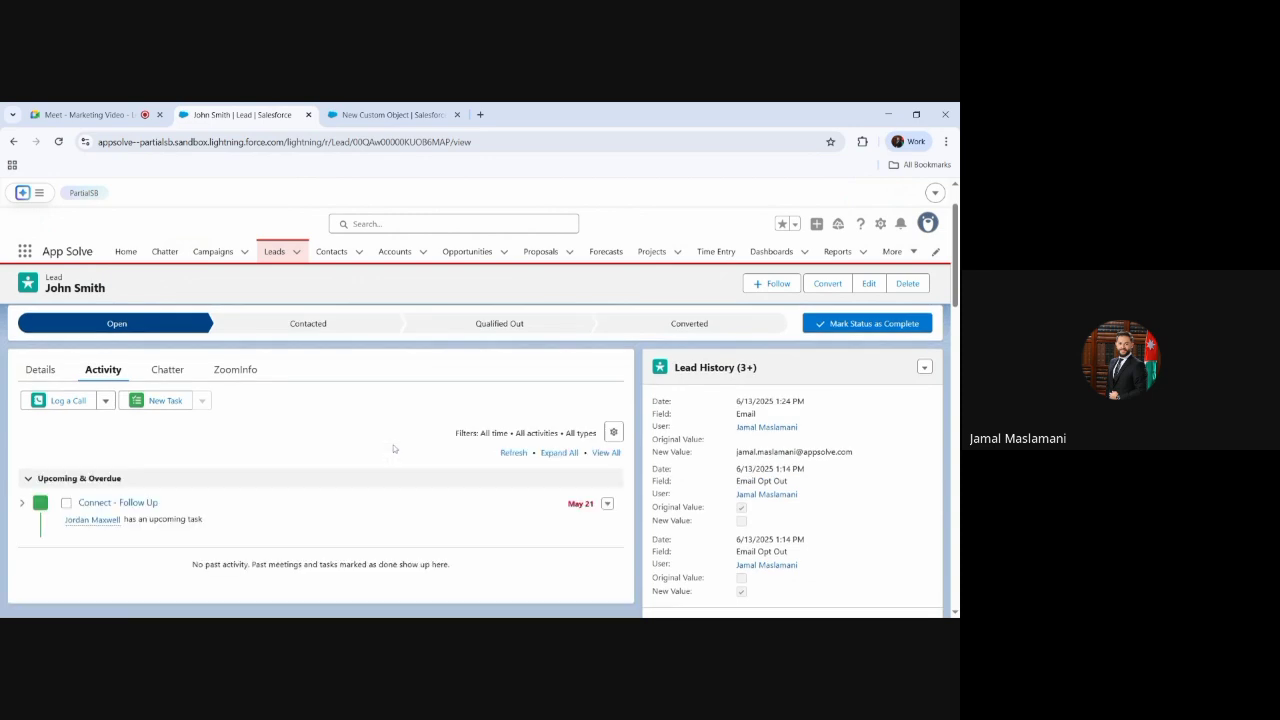
{"action": "scroll", "coordinate": [393, 450], "scroll_direction": "down", "scroll_amount": 5}
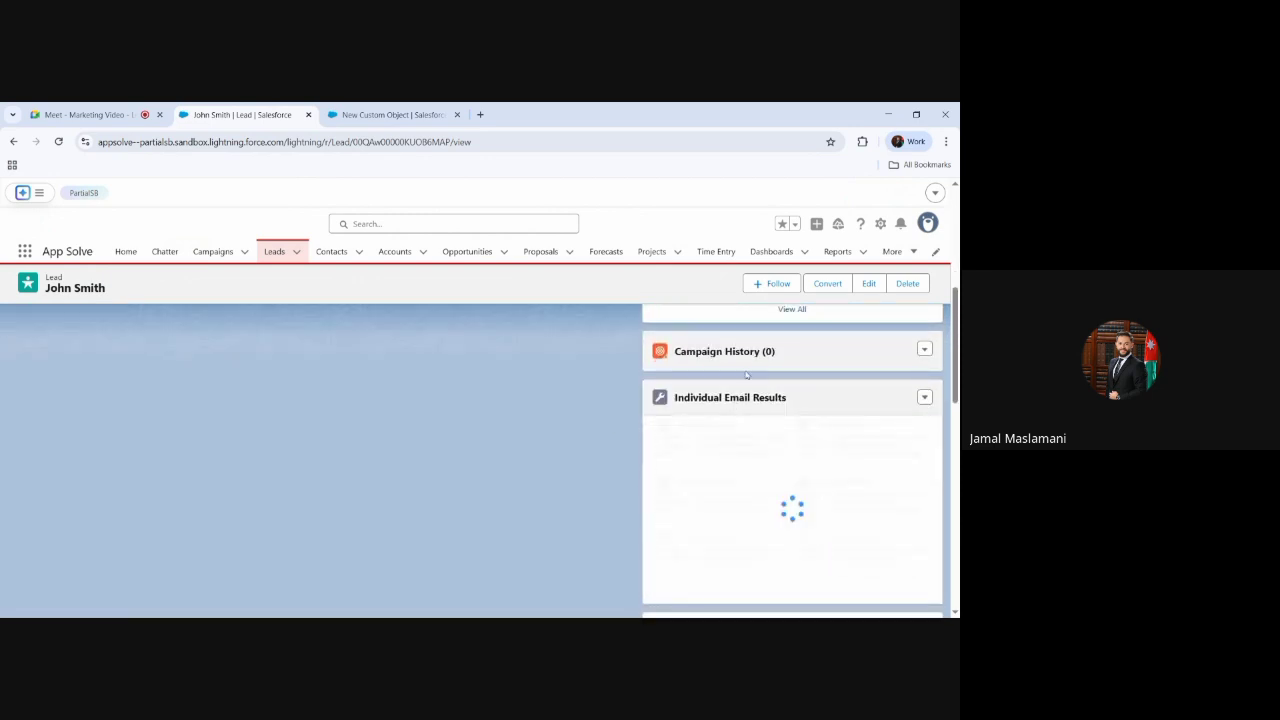
{"action": "scroll", "coordinate": [706, 387], "scroll_direction": "down", "scroll_amount": 5}
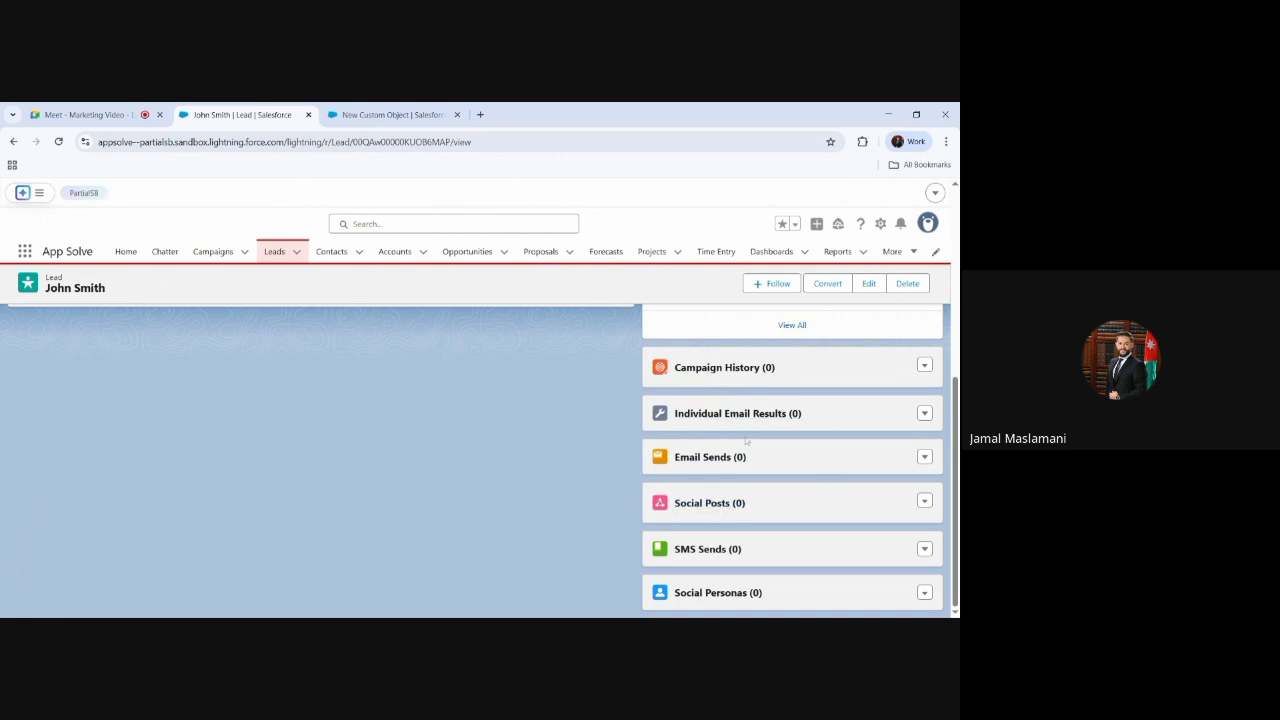
{"action": "scroll", "coordinate": [780, 441], "scroll_direction": "up", "scroll_amount": 10}
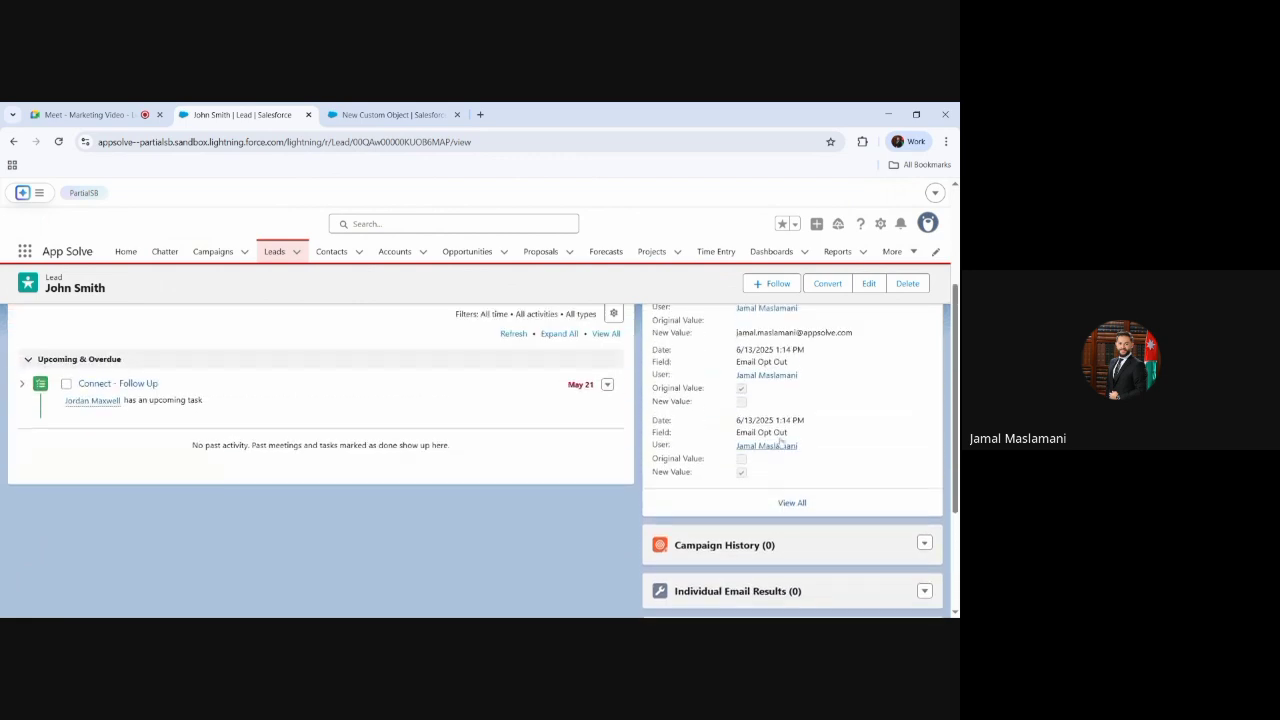
{"action": "scroll", "coordinate": [776, 441], "scroll_direction": "down", "scroll_amount": 5}
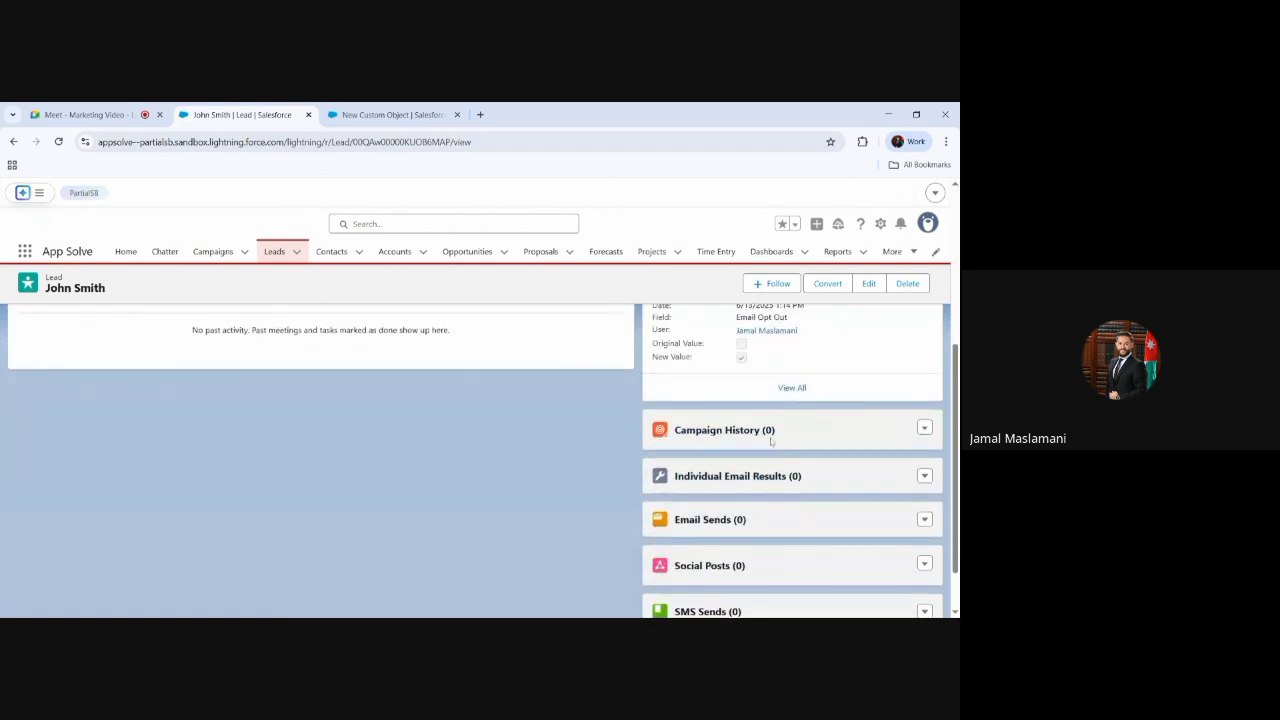
{"action": "scroll", "coordinate": [773, 442], "scroll_direction": "up", "scroll_amount": 5}
- Return to the new Store object's setup and enable Allow Search and launching the New Custom Tab Wizard after saving
{"action": "left_click", "coordinate": [345, 114]}
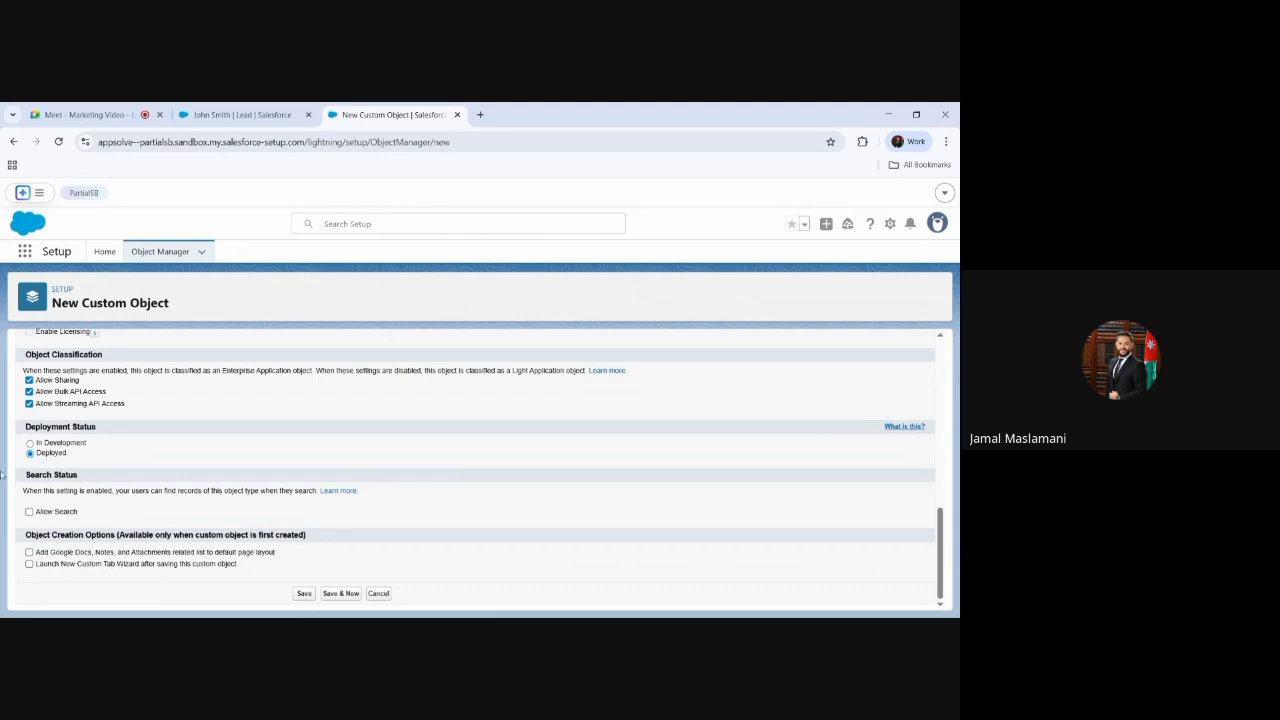
{"action": "left_click", "coordinate": [170, 566]}
{"action": "left_click", "coordinate": [57, 513]}
- Enable the optional features Allow Reports, Allow Activities, Track Field History and Allow in Chatter Groups
{"action": "scroll", "coordinate": [60, 420], "scroll_direction": "up", "scroll_amount": 2}
{"action": "left_click", "coordinate": [62, 410]}
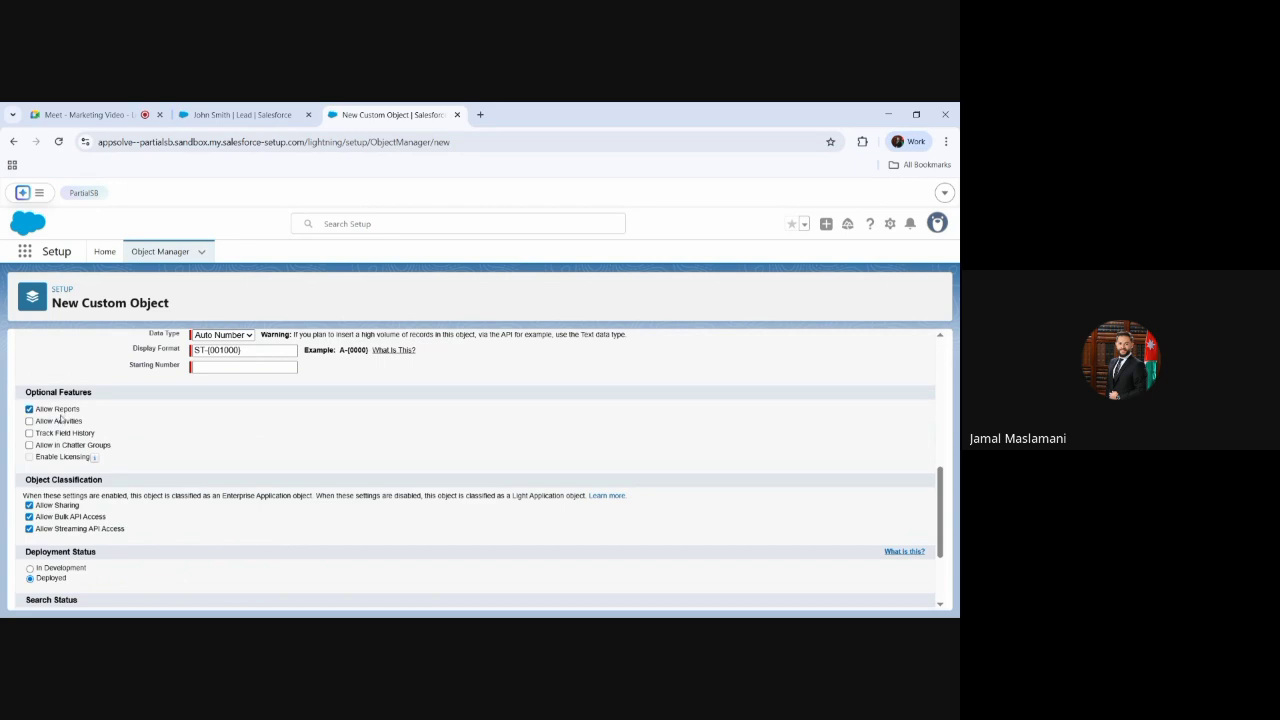
{"action": "left_click", "coordinate": [60, 421]}
{"action": "left_click", "coordinate": [61, 434]}
{"action": "left_click_drag", "start_coordinate": [93, 435], "coordinate": [37, 443]}
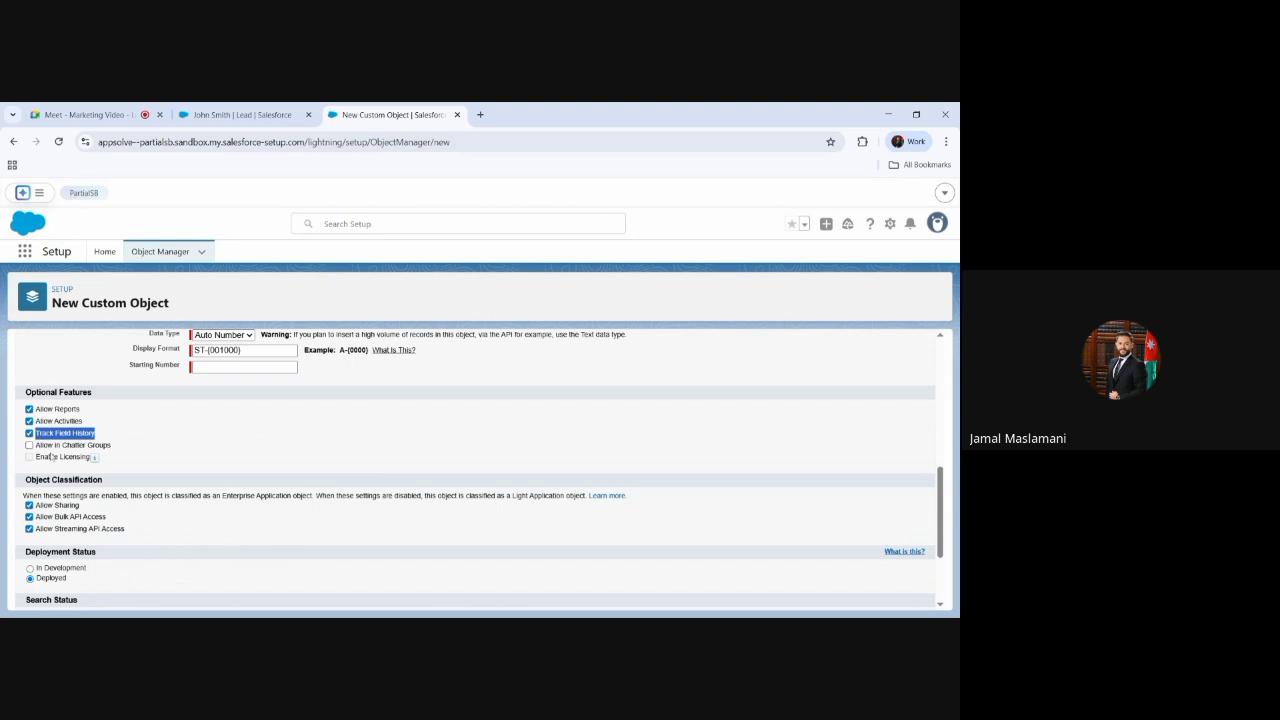
{"action": "left_click", "coordinate": [52, 456]}
{"action": "scroll", "coordinate": [330, 523], "scroll_direction": "down", "scroll_amount": 3}
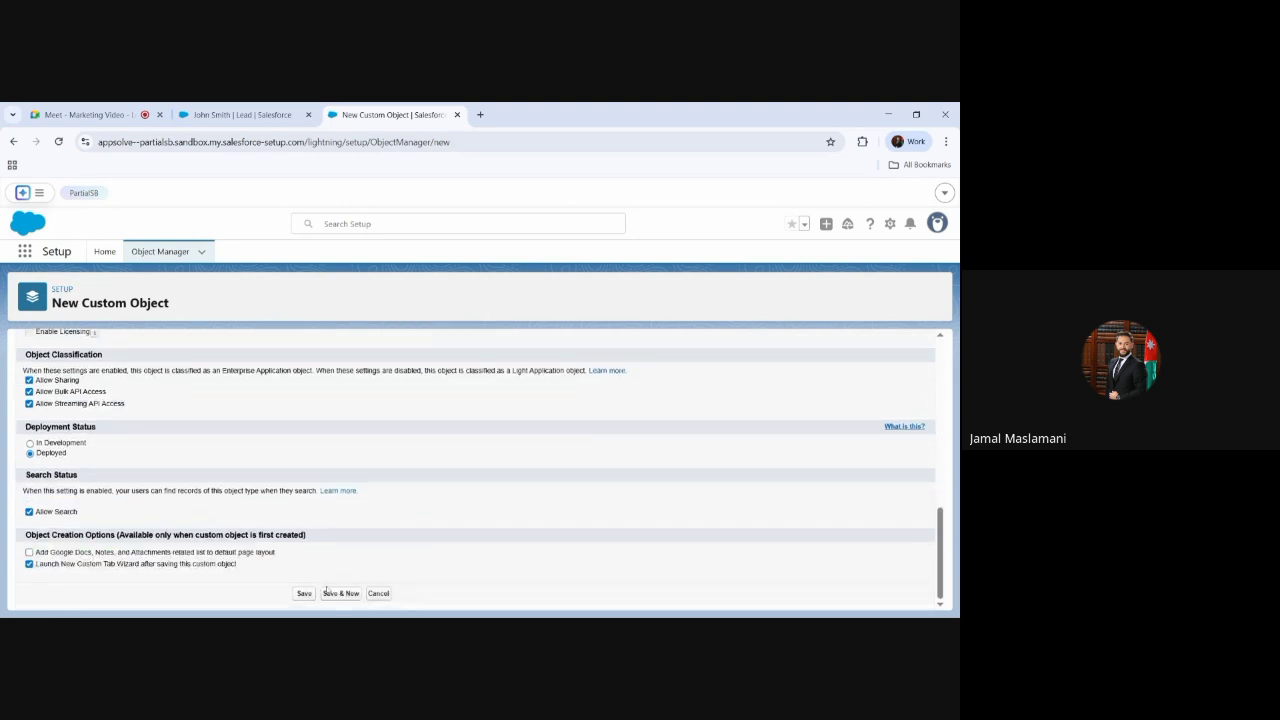
- Try to save the Store object with the auto-number starting number set to 1
{"action": "scroll", "coordinate": [326, 592], "scroll_direction": "up", "scroll_amount": 5}
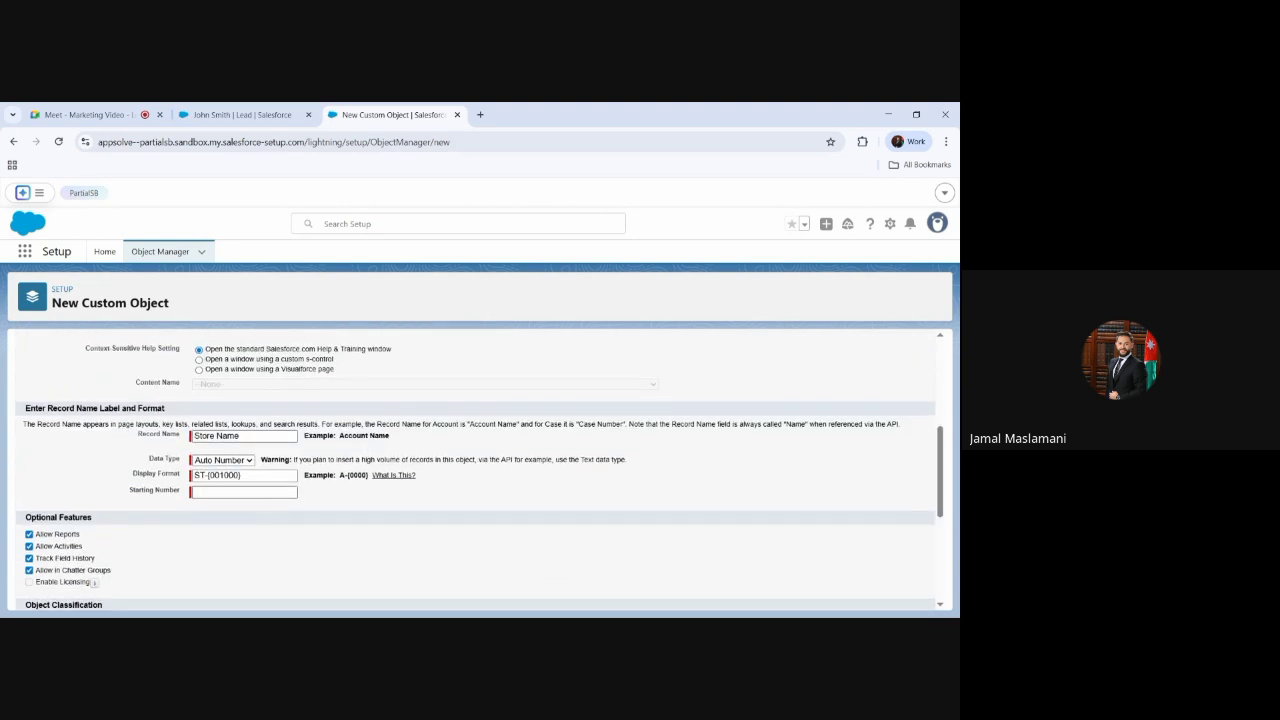
{"action": "left_click", "coordinate": [244, 492]}
{"action": "type", "text": "1"}
{"action": "left_click", "coordinate": [525, 558]}
{"action": "scroll", "coordinate": [435, 541], "scroll_direction": "down", "scroll_amount": 5}
{"action": "left_click", "coordinate": [308, 595]}
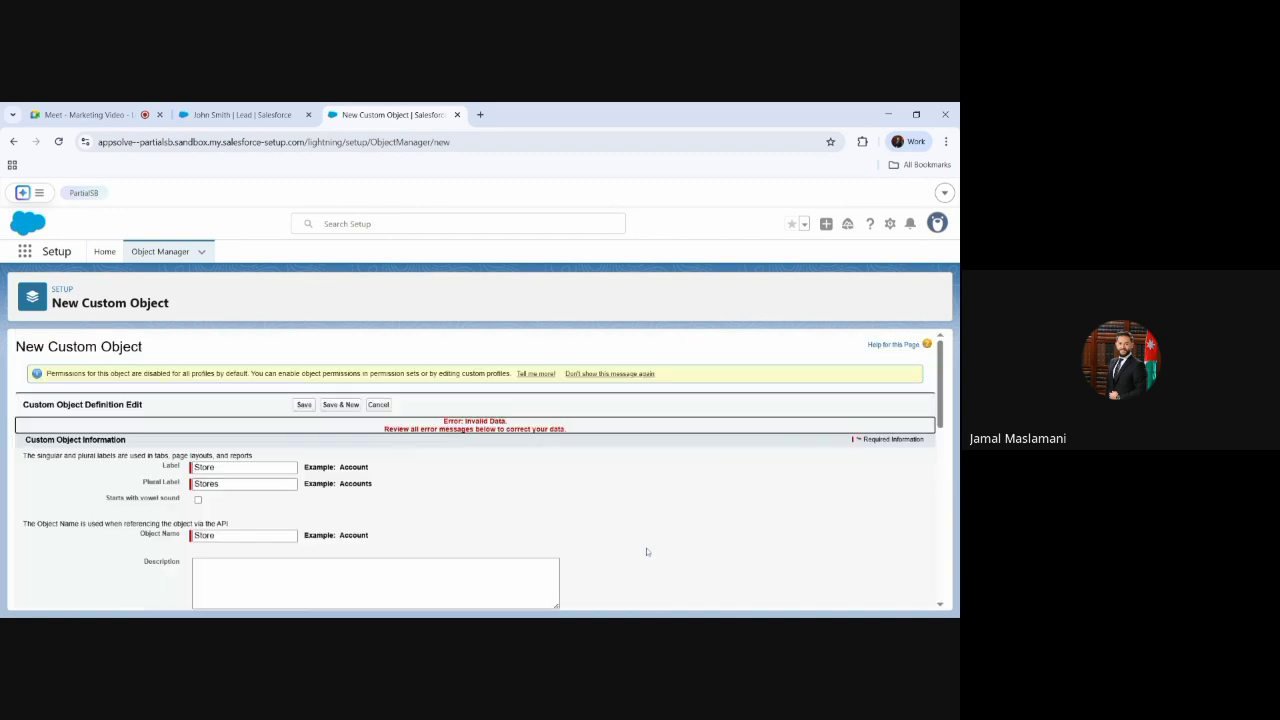
- Change the record name's data type to Text and save the Store custom object
{"action": "scroll", "coordinate": [646, 551], "scroll_direction": "down", "scroll_amount": 5}
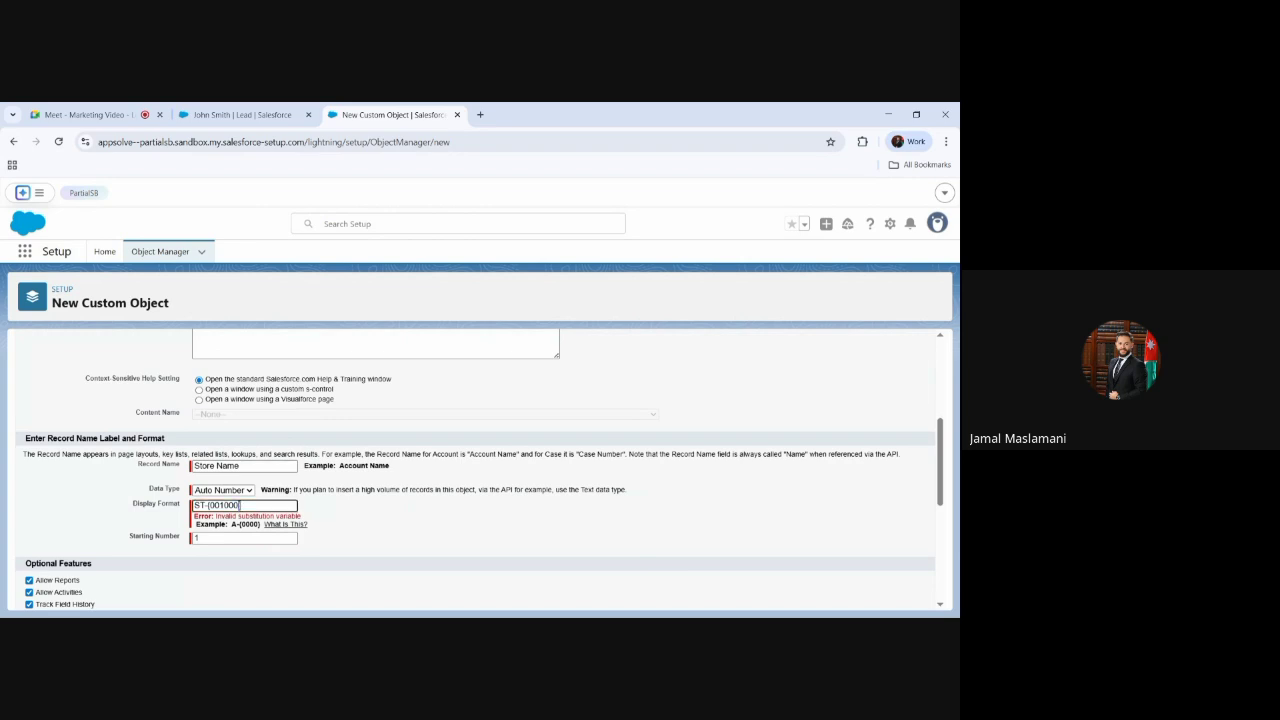
{"action": "key", "text": "ctrl+a"}
{"action": "key", "text": "BackSpace"}
{"action": "left_click", "coordinate": [212, 491]}
{"action": "left_click", "coordinate": [211, 500]}
{"action": "scroll", "coordinate": [416, 510], "scroll_direction": "down", "scroll_amount": 5}
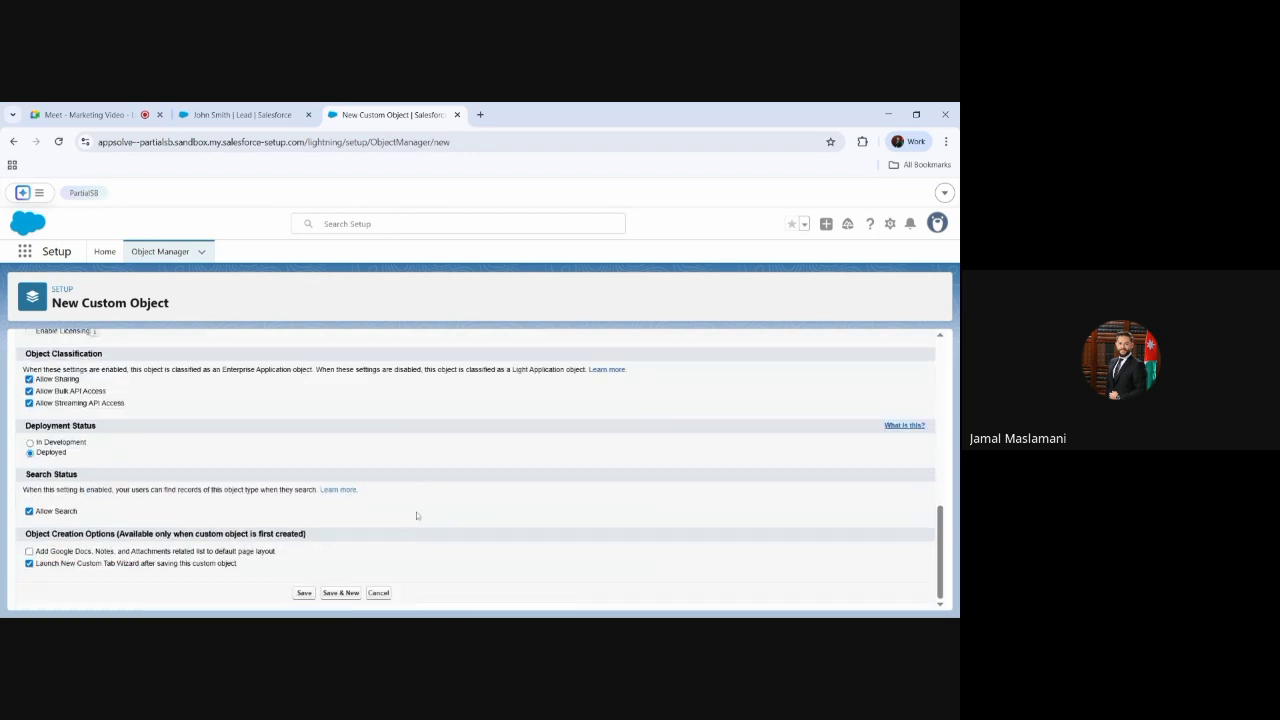
{"action": "scroll", "coordinate": [366, 513], "scroll_direction": "up", "scroll_amount": 5}
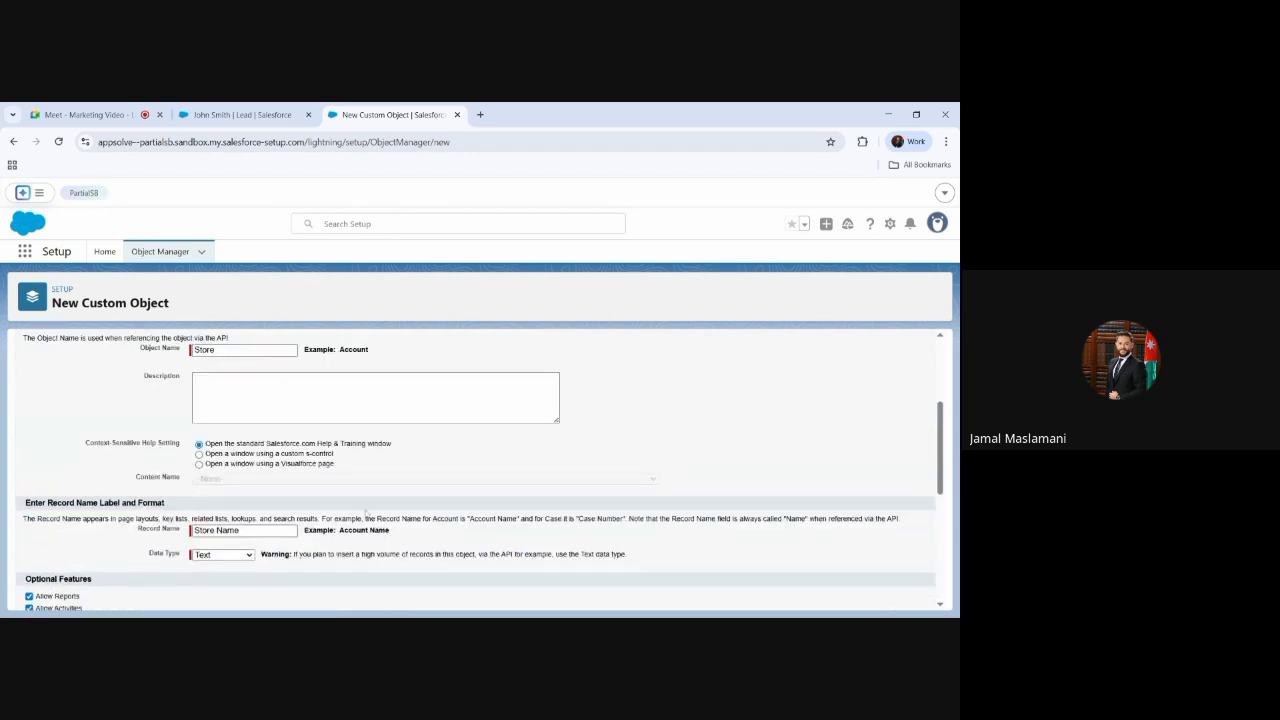
{"action": "scroll", "coordinate": [298, 555], "scroll_direction": "down", "scroll_amount": 5}
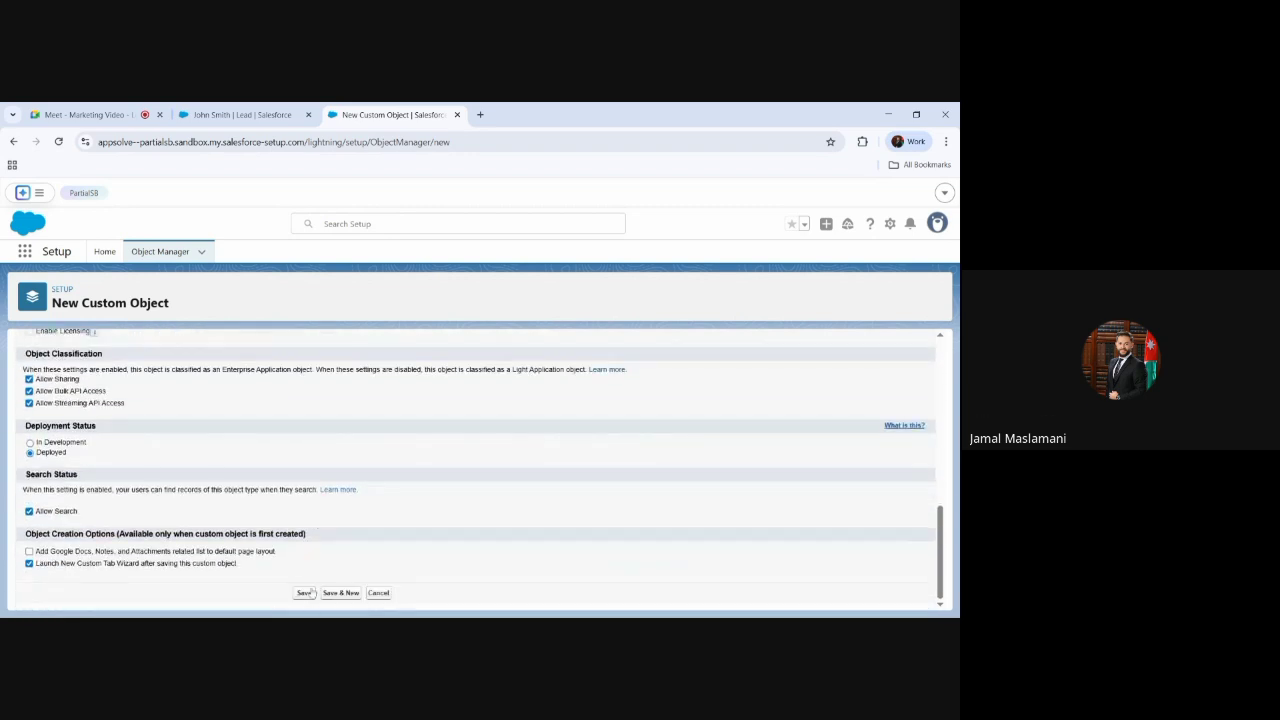
{"action": "left_click", "coordinate": [307, 593]}
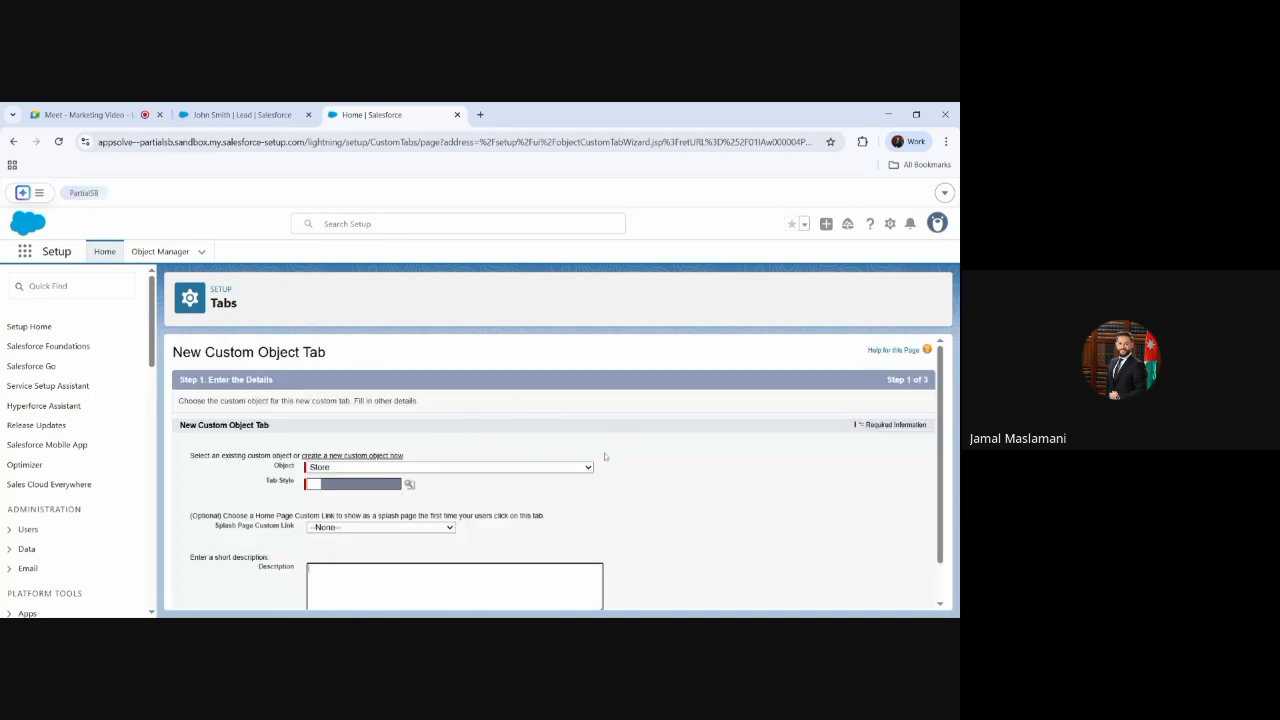
- Create the Store object's tab with a tab style, Default On visibility for all profiles and the preselected apps
{"action": "scroll", "coordinate": [547, 402], "scroll_direction": "down", "scroll_amount": 1}
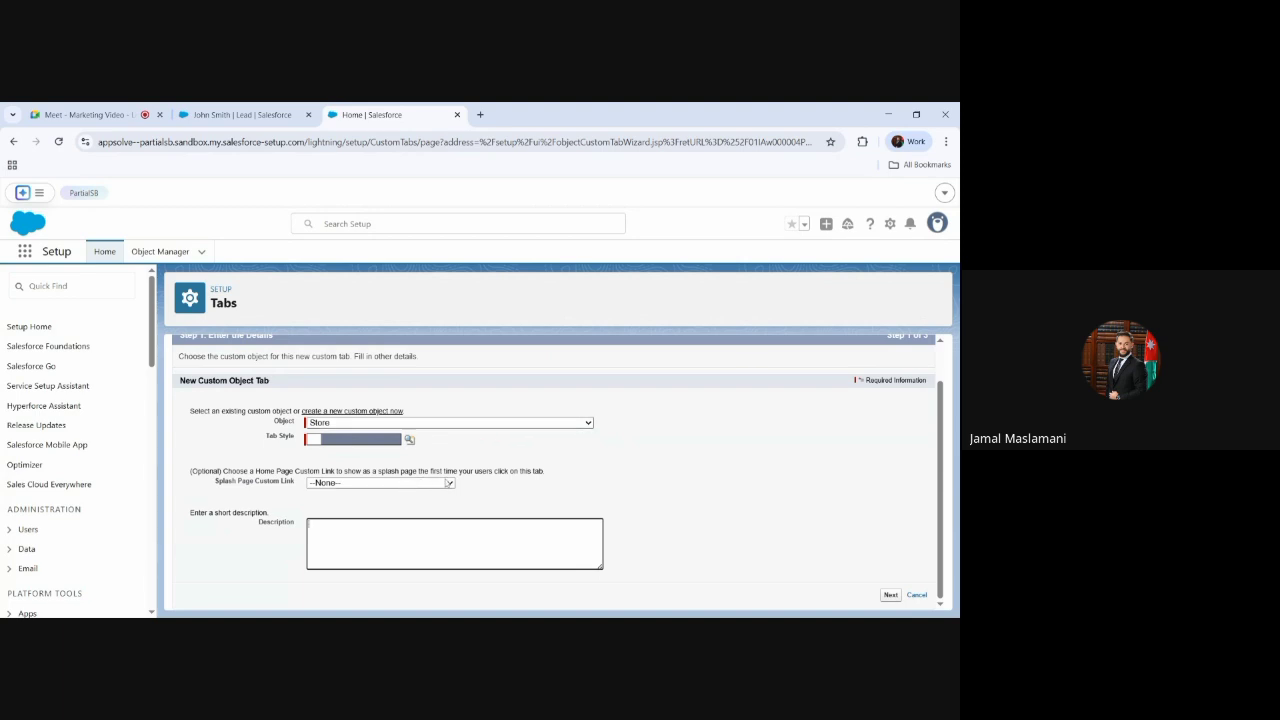
{"action": "left_click", "coordinate": [409, 439]}
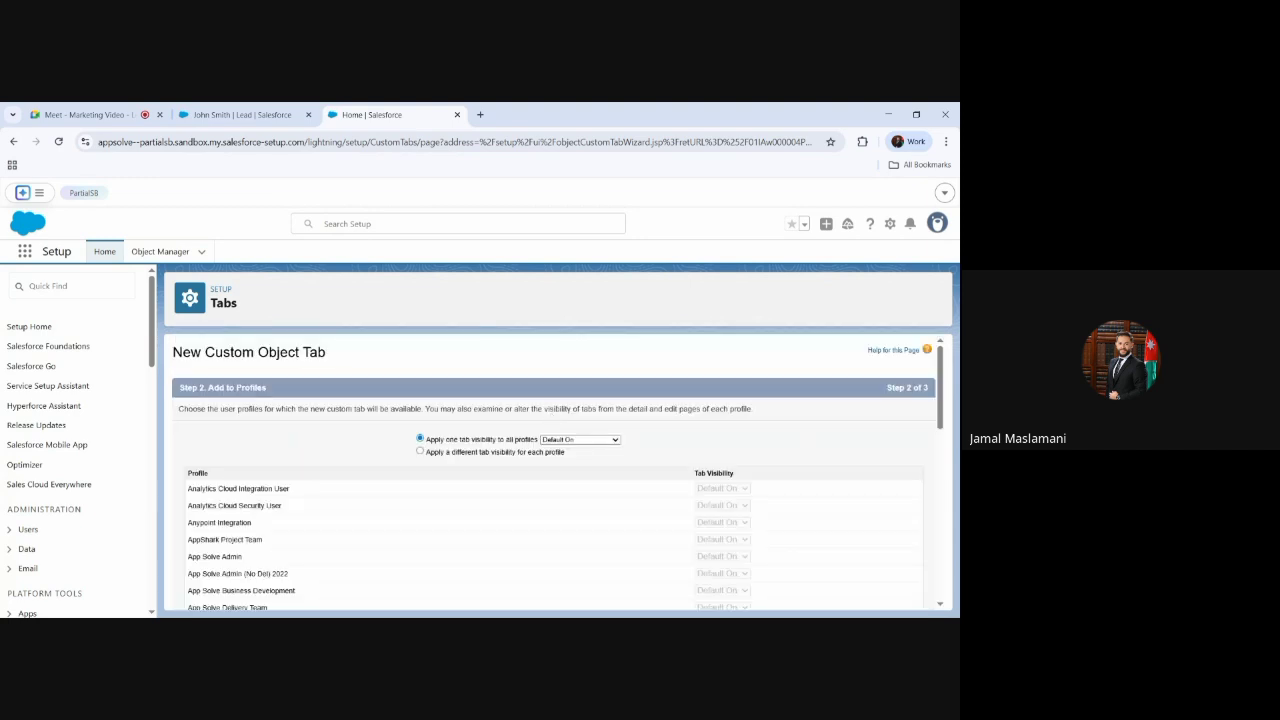
{"action": "scroll", "coordinate": [648, 457], "scroll_direction": "down", "scroll_amount": 10}
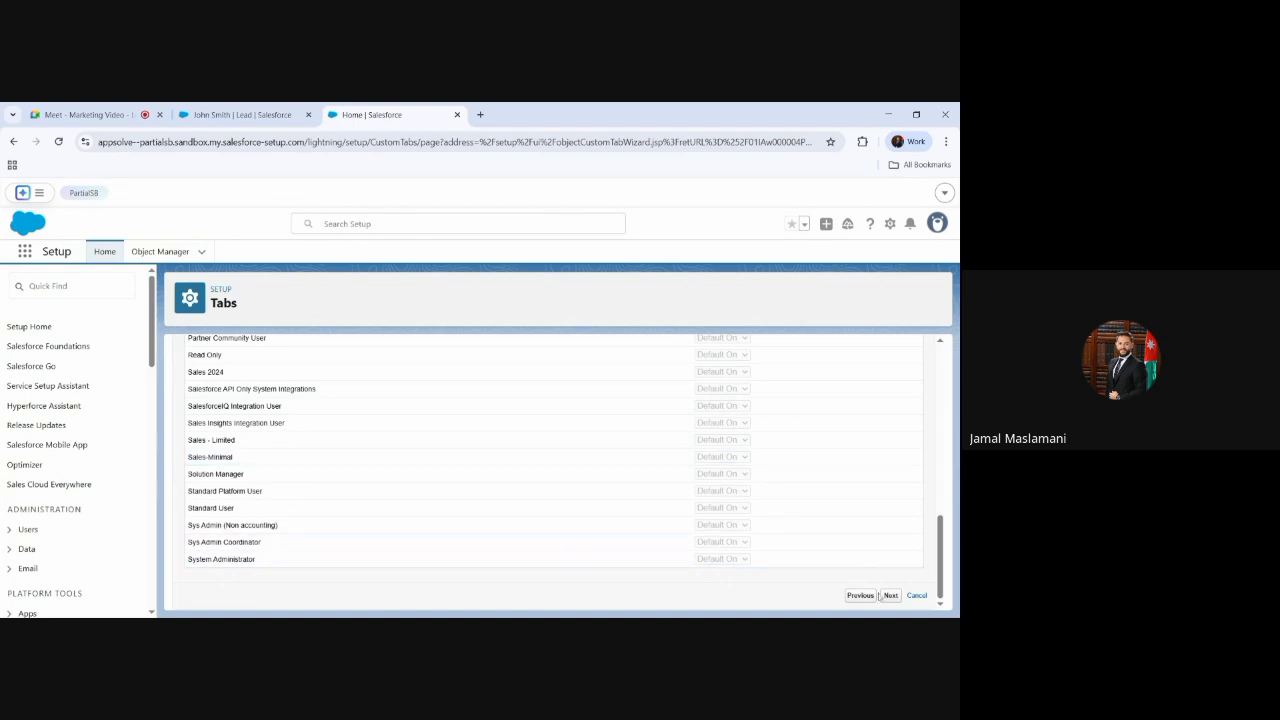
{"action": "left_click", "coordinate": [891, 596]}
{"action": "scroll", "coordinate": [795, 506], "scroll_direction": "down", "scroll_amount": 5}
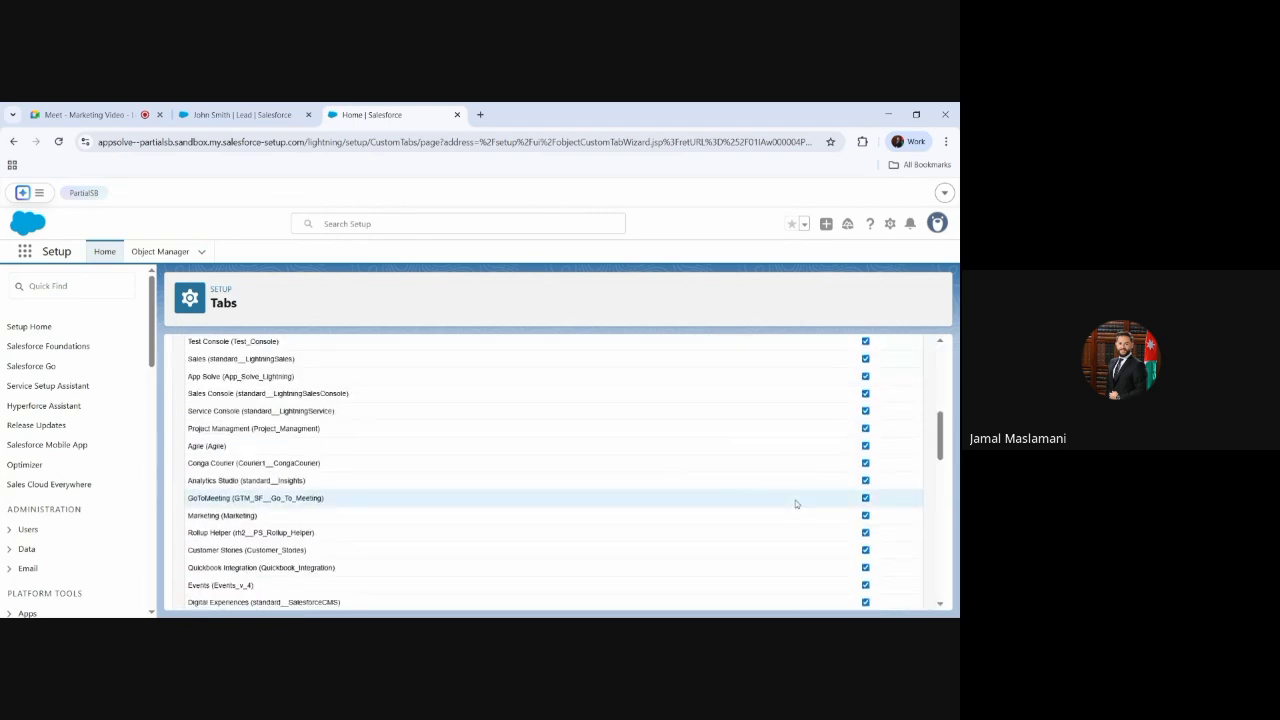
{"action": "scroll", "coordinate": [807, 503], "scroll_direction": "down", "scroll_amount": 6}
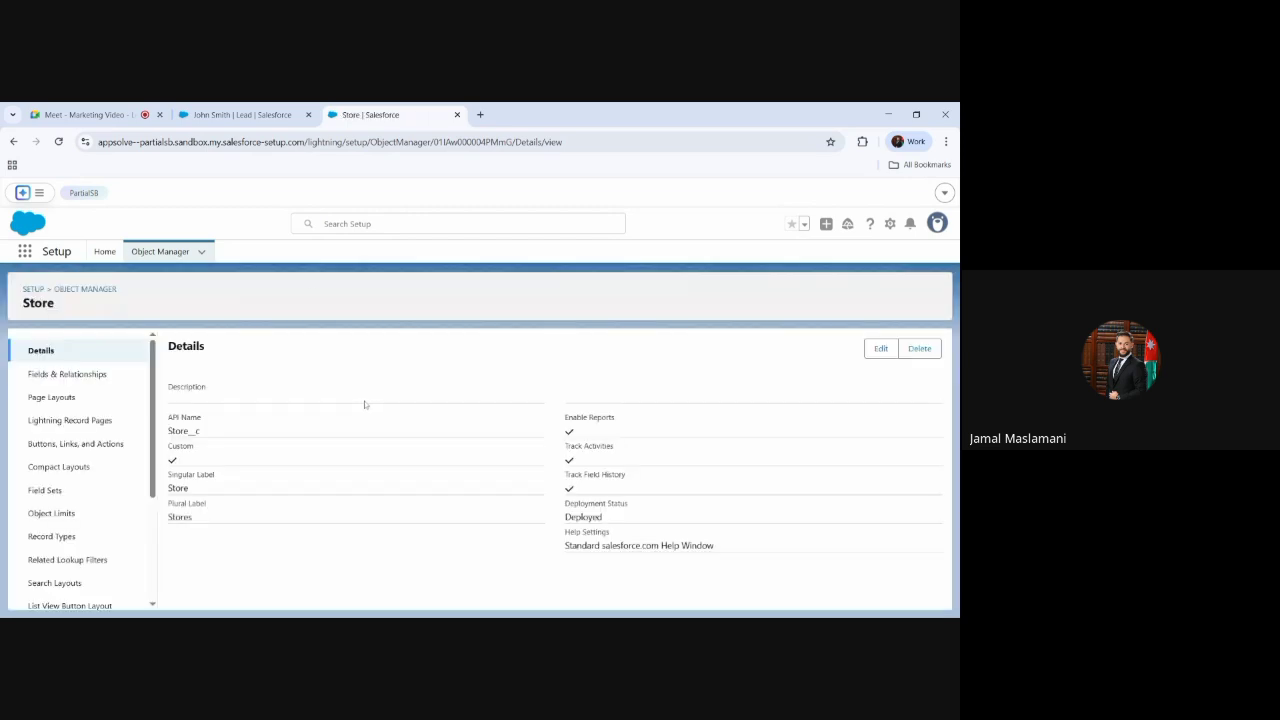
- Reload the open lead page and add Stores to the App Solve navigation items, saving the updated navigation bar
{"action": "left_click", "coordinate": [230, 114]}
{"action": "left_click", "coordinate": [58, 142]}
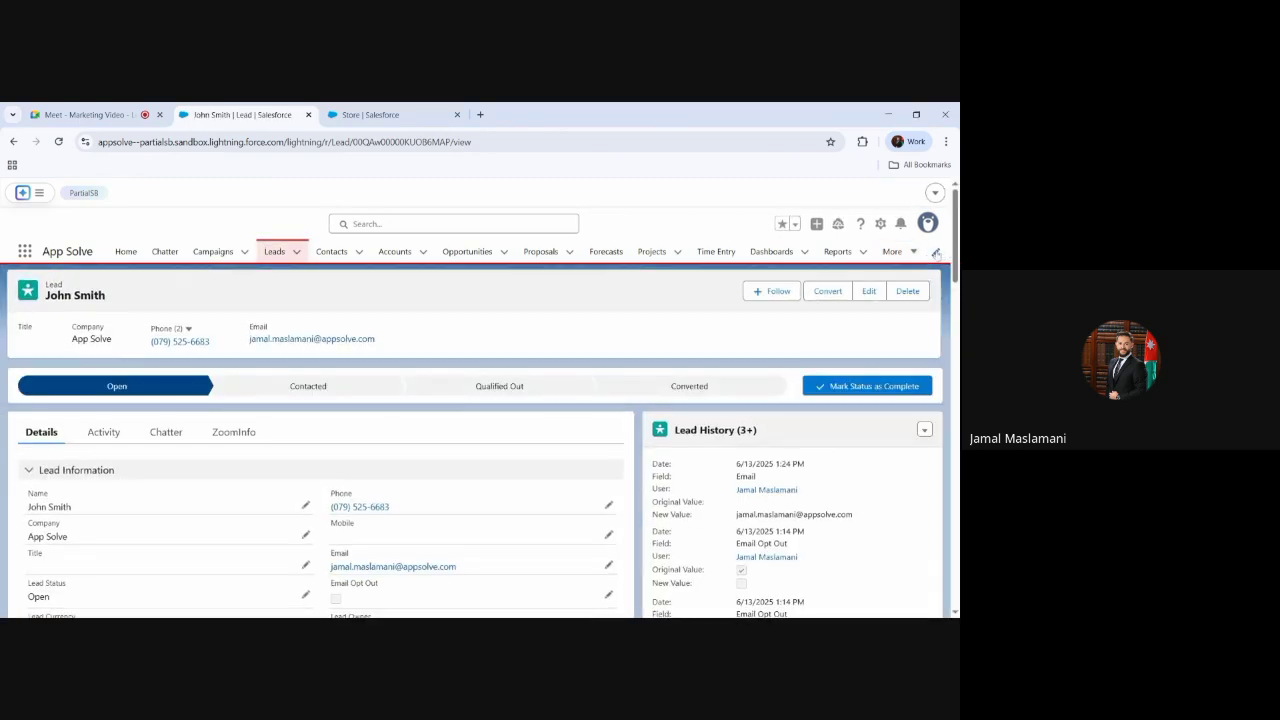
{"action": "left_click", "coordinate": [935, 251]}
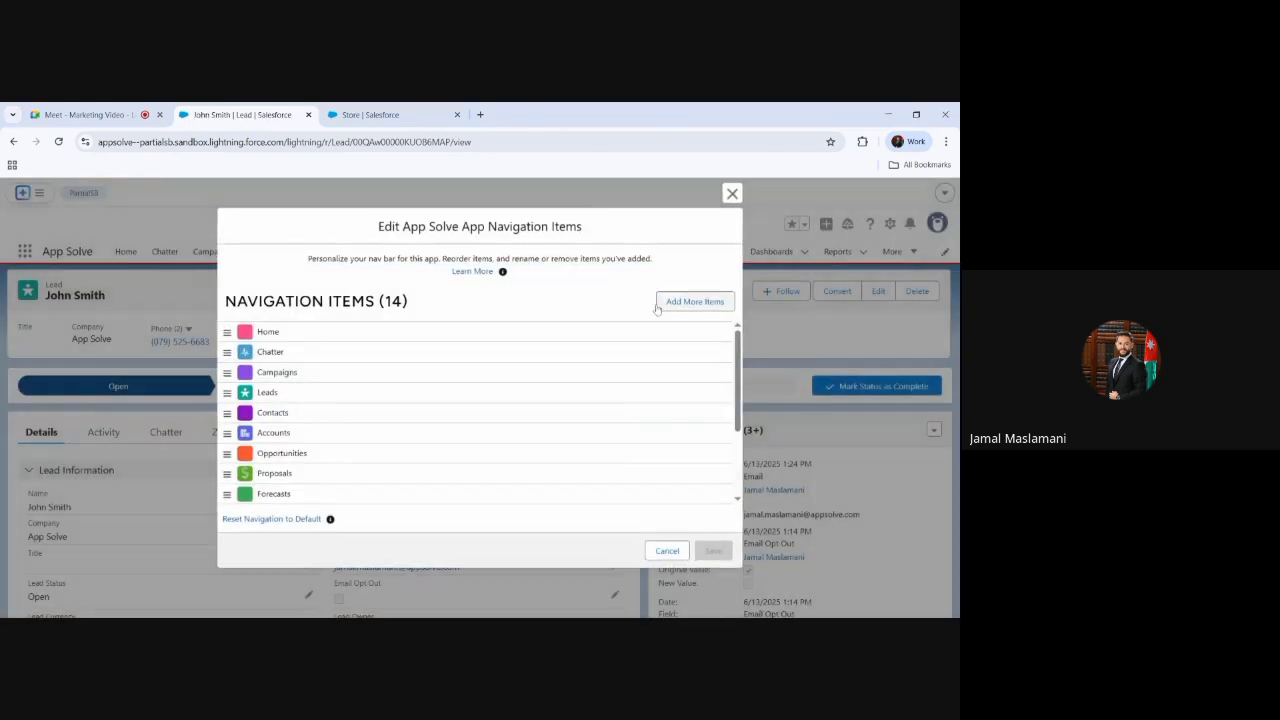
{"action": "scroll", "coordinate": [460, 443], "scroll_direction": "down", "scroll_amount": 3}
{"action": "scroll", "coordinate": [529, 437], "scroll_direction": "up", "scroll_amount": 3}
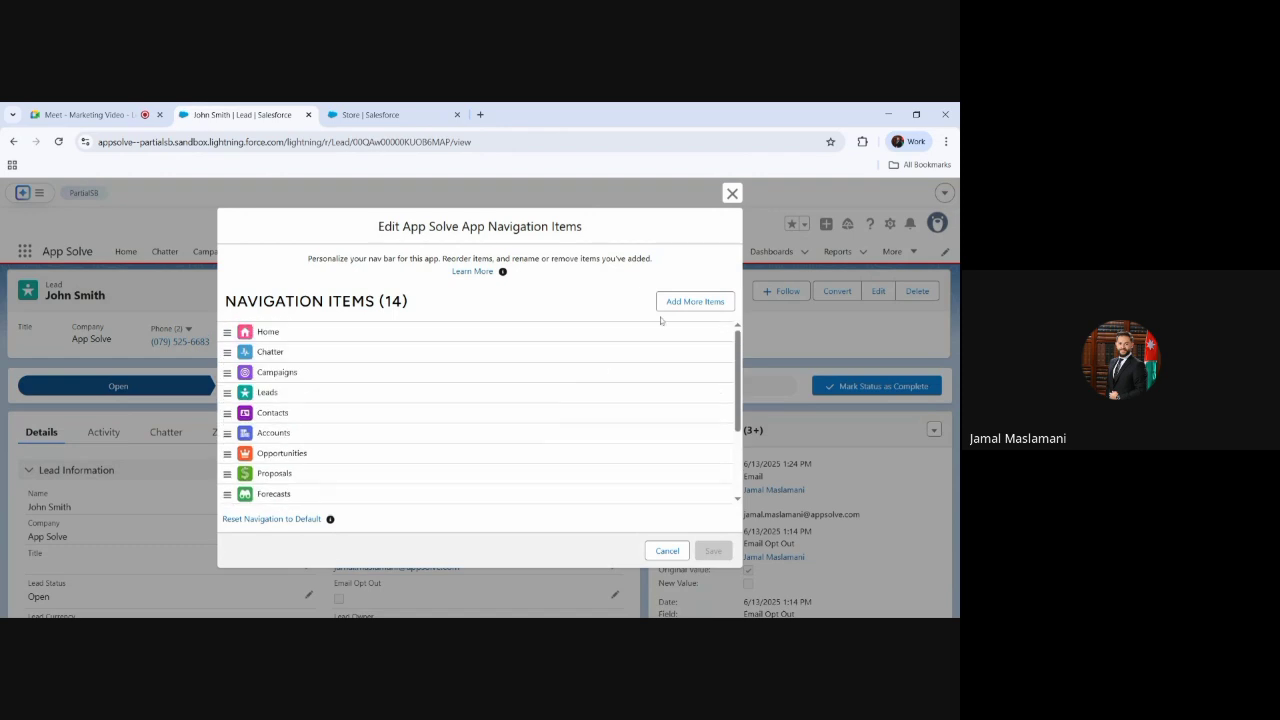
{"action": "left_click", "coordinate": [695, 301]}
{"action": "left_click", "coordinate": [256, 307]}
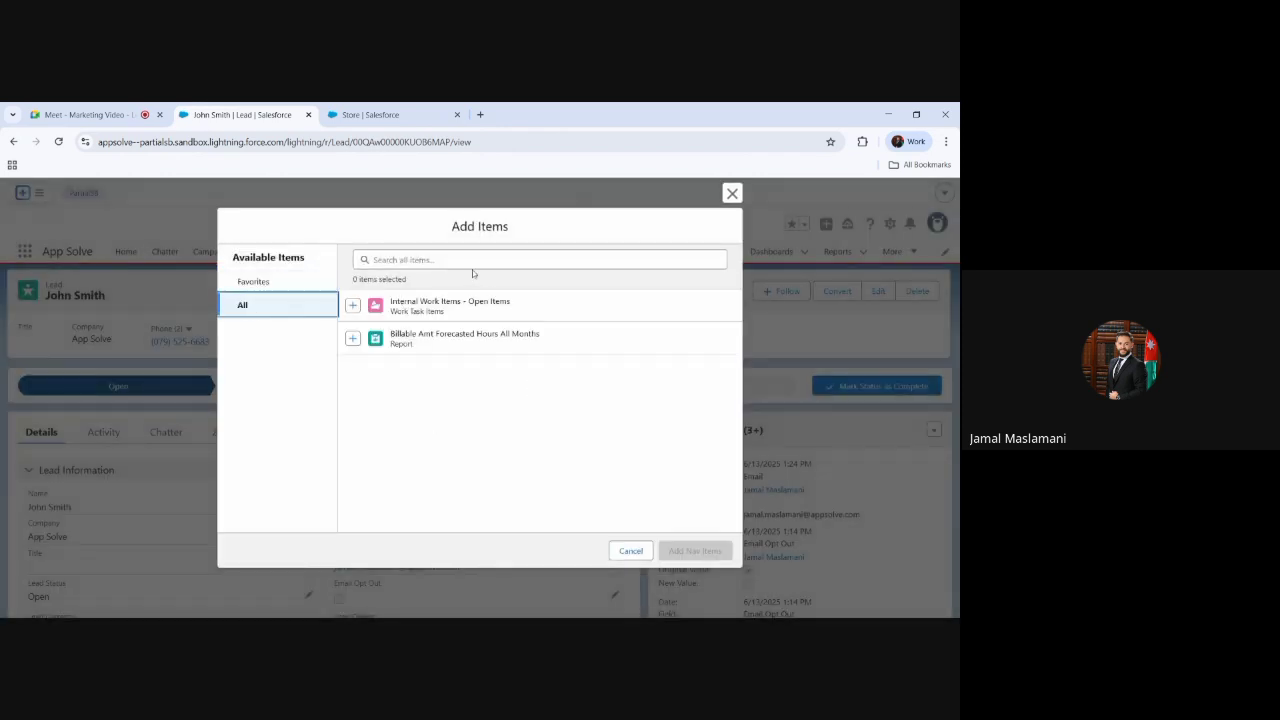
{"action": "type", "text": "STR"}
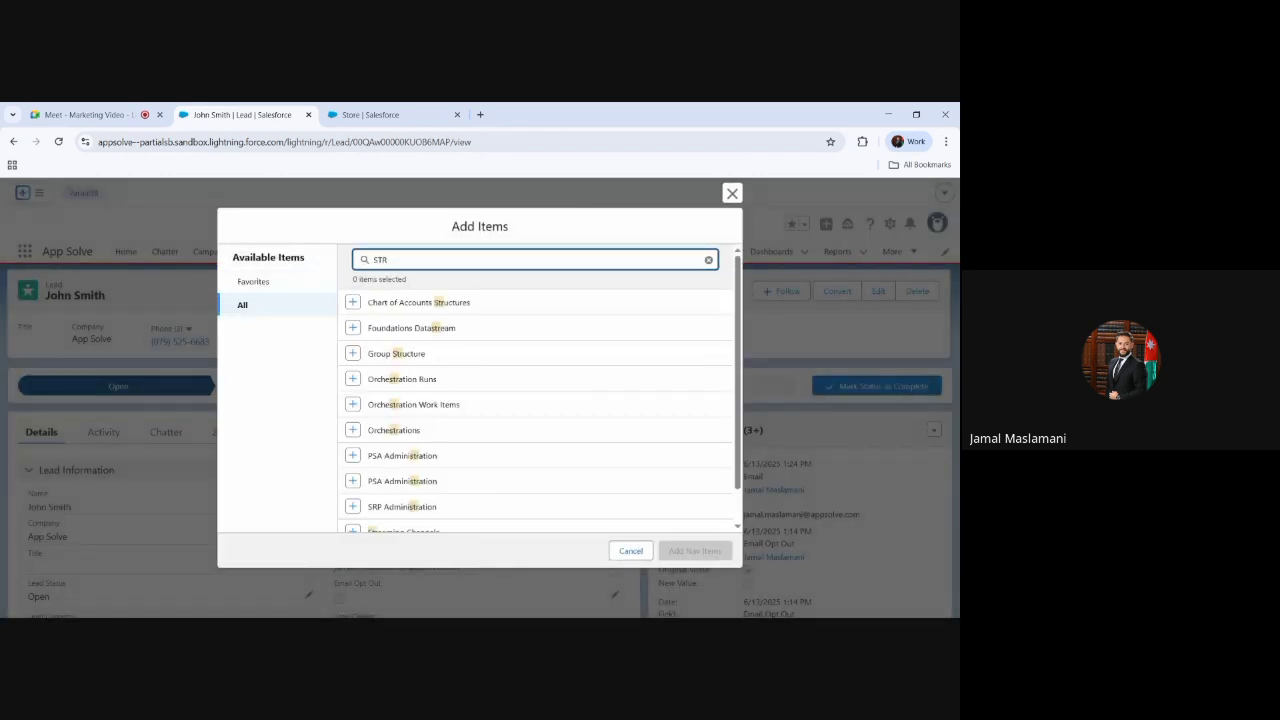
{"action": "key", "text": "BackSpace"}
{"action": "type", "text": "OR"}
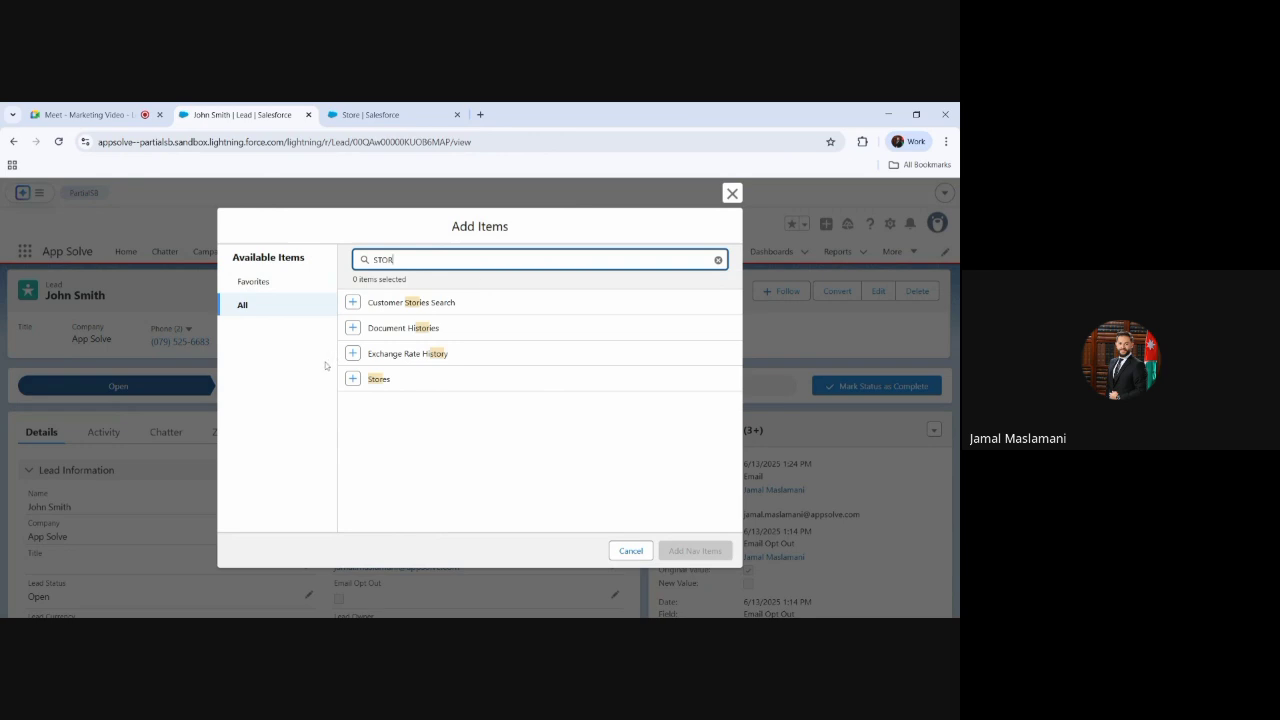
{"action": "left_click", "coordinate": [353, 379]}
{"action": "left_click", "coordinate": [685, 553]}
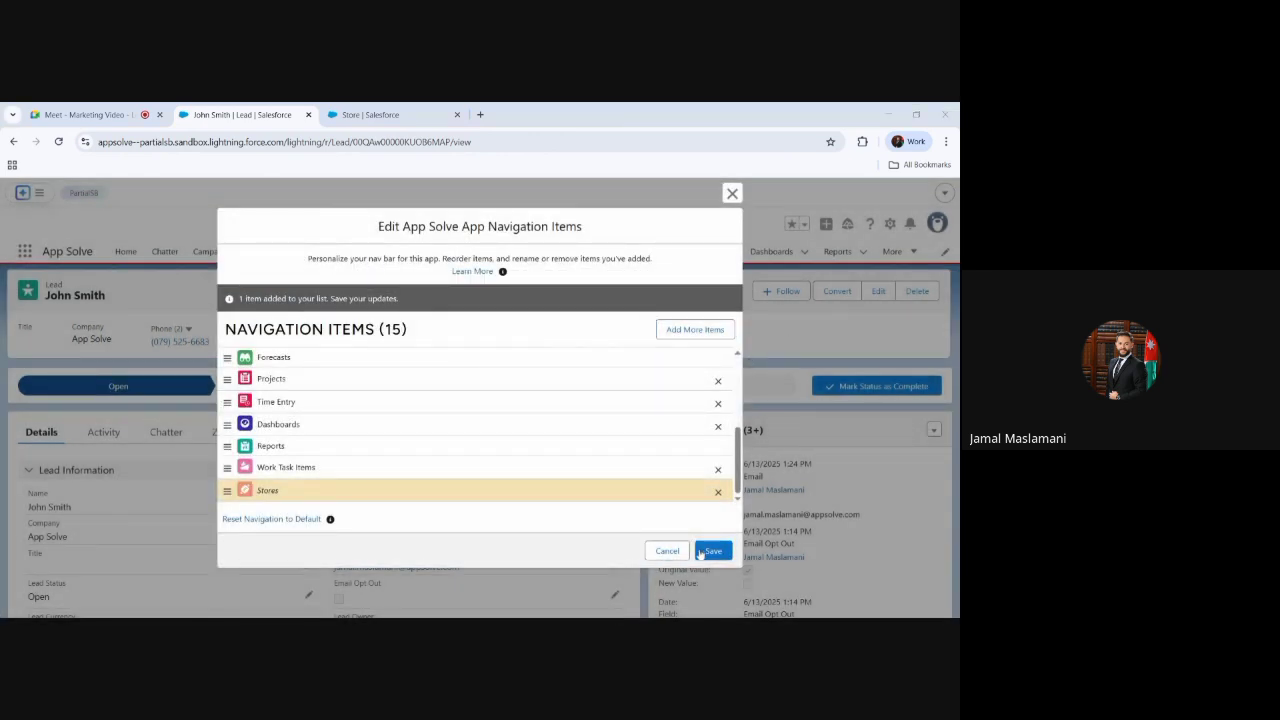
{"action": "left_click", "coordinate": [704, 553]}
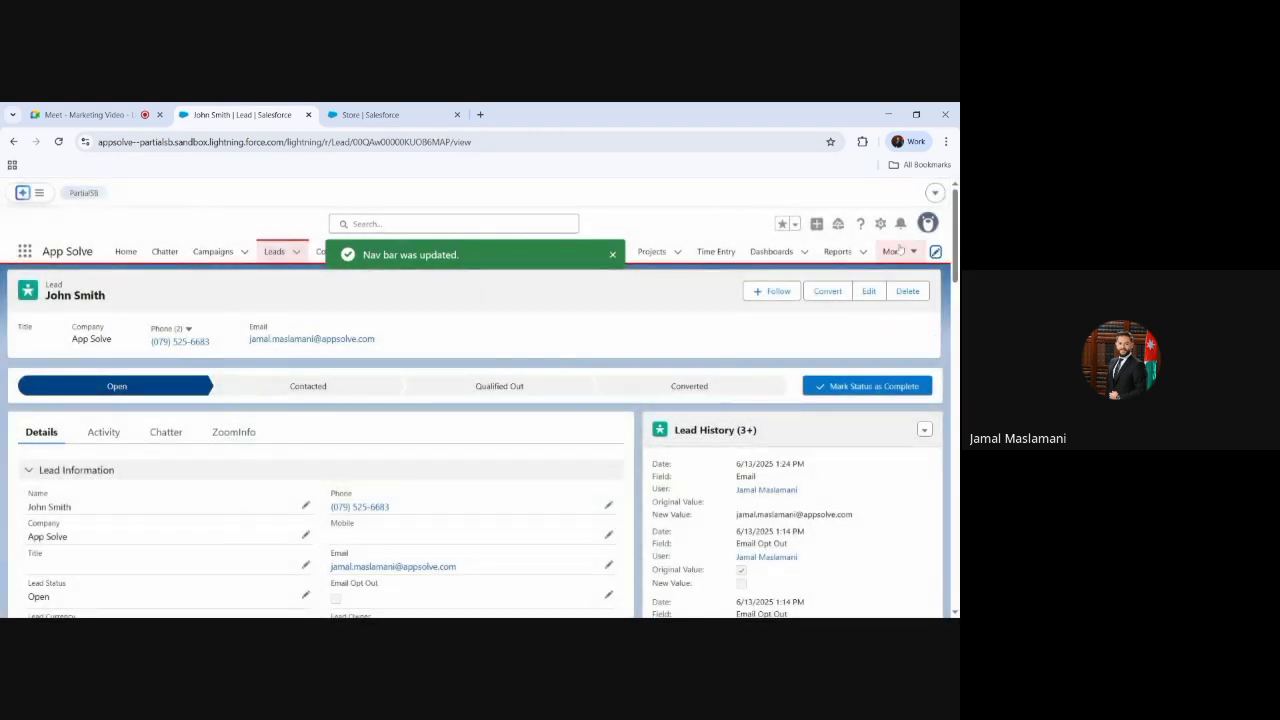
- Open the Stores item from the App Solve navigation bar and reload the page
{"action": "left_click", "coordinate": [900, 251]}
{"action": "left_click", "coordinate": [880, 303]}
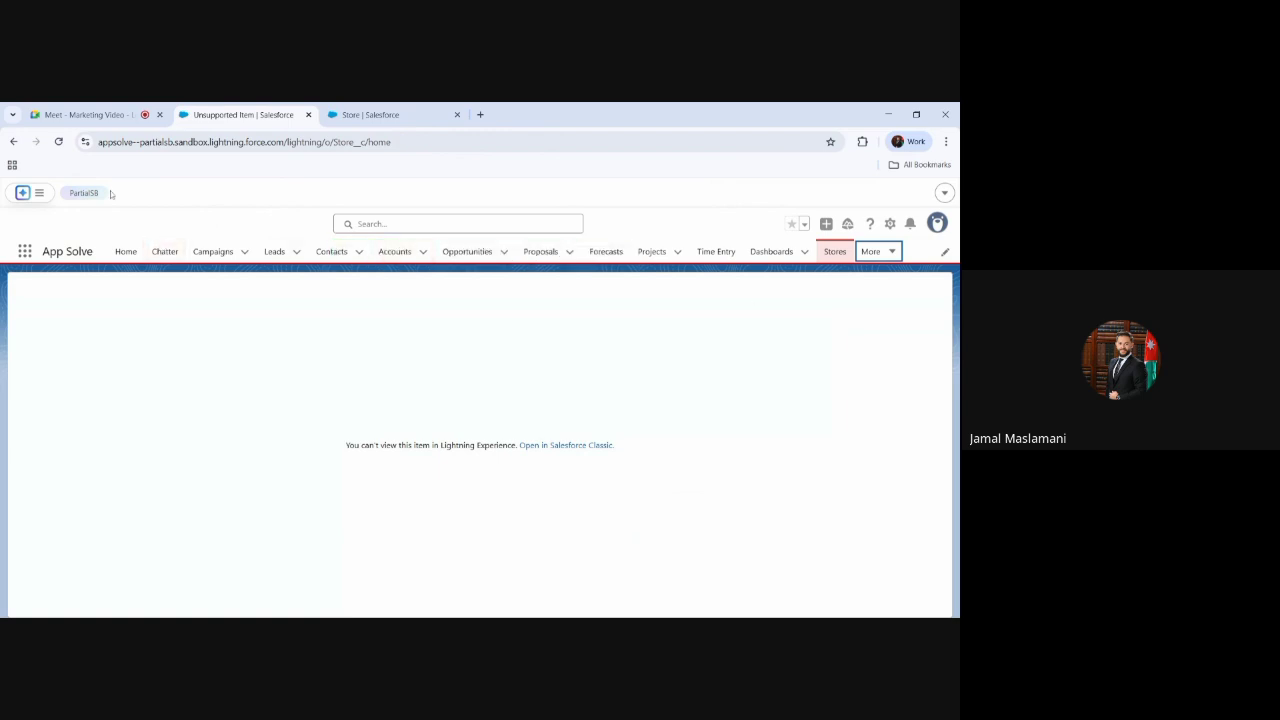
{"action": "left_click", "coordinate": [58, 141]}
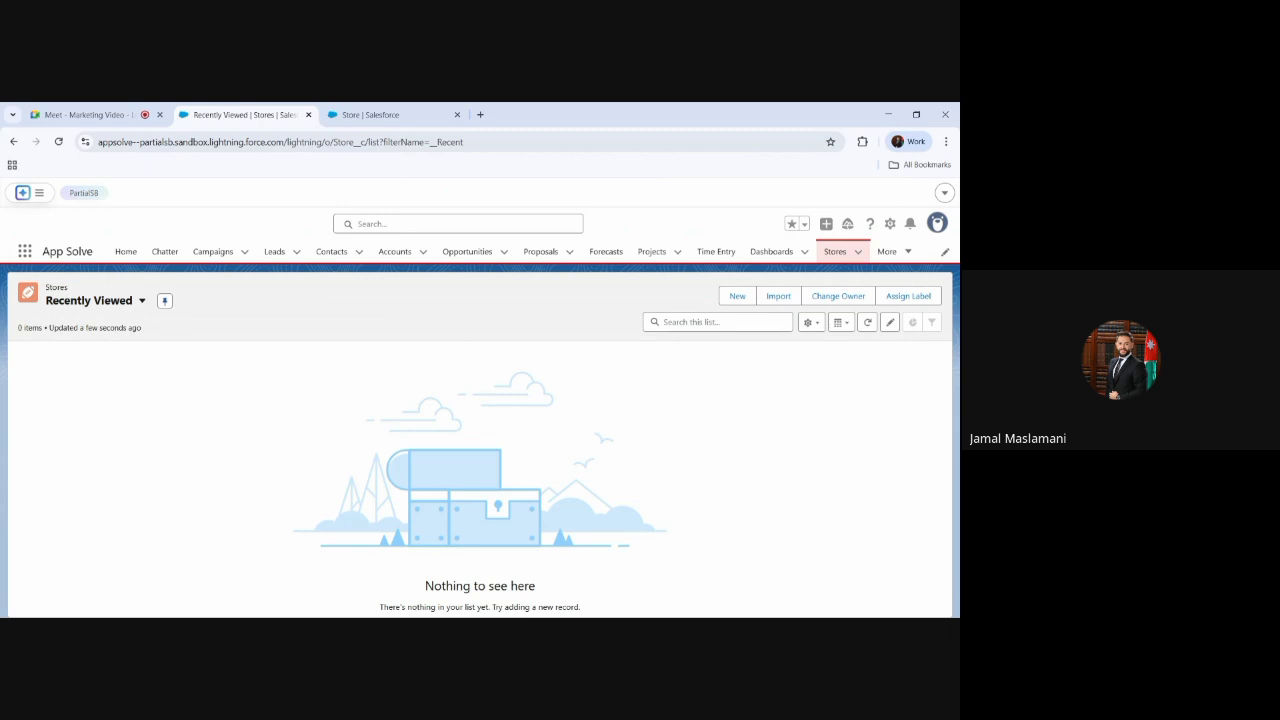
- Create a store record named Walmart and view its related lists and details
{"action": "left_click", "coordinate": [737, 296]}
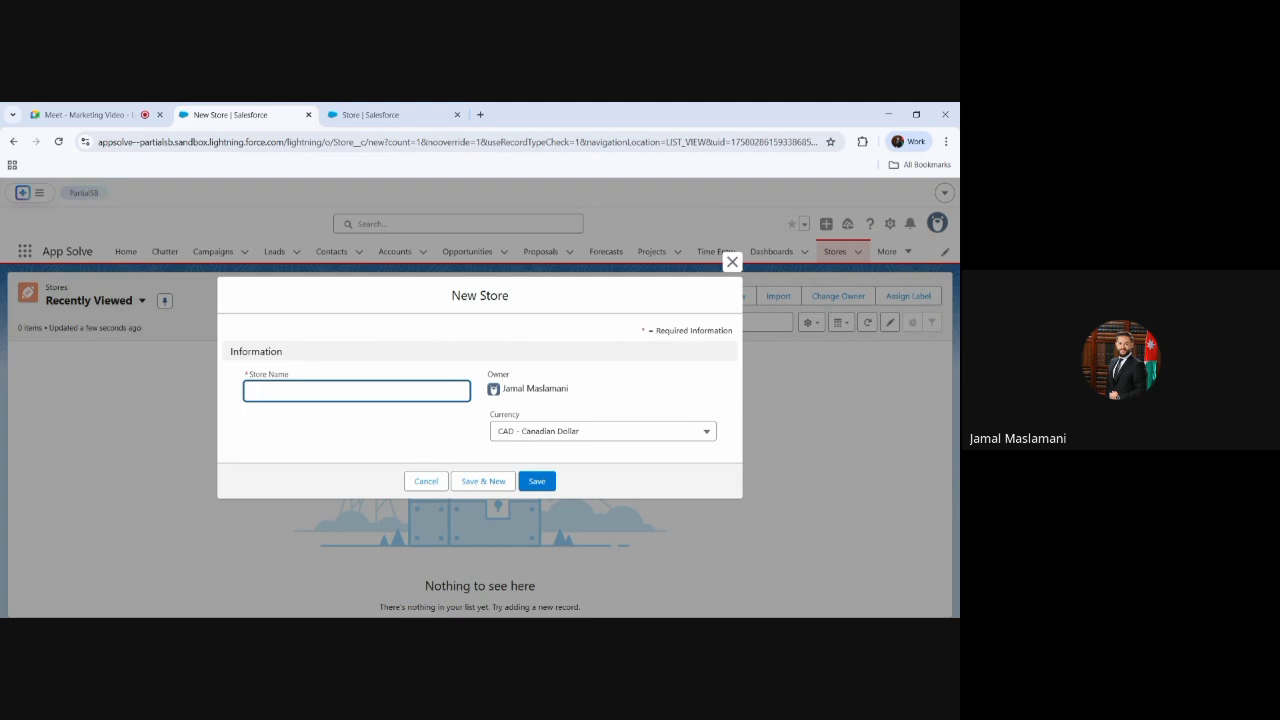
{"action": "type", "text": "WALMA"}
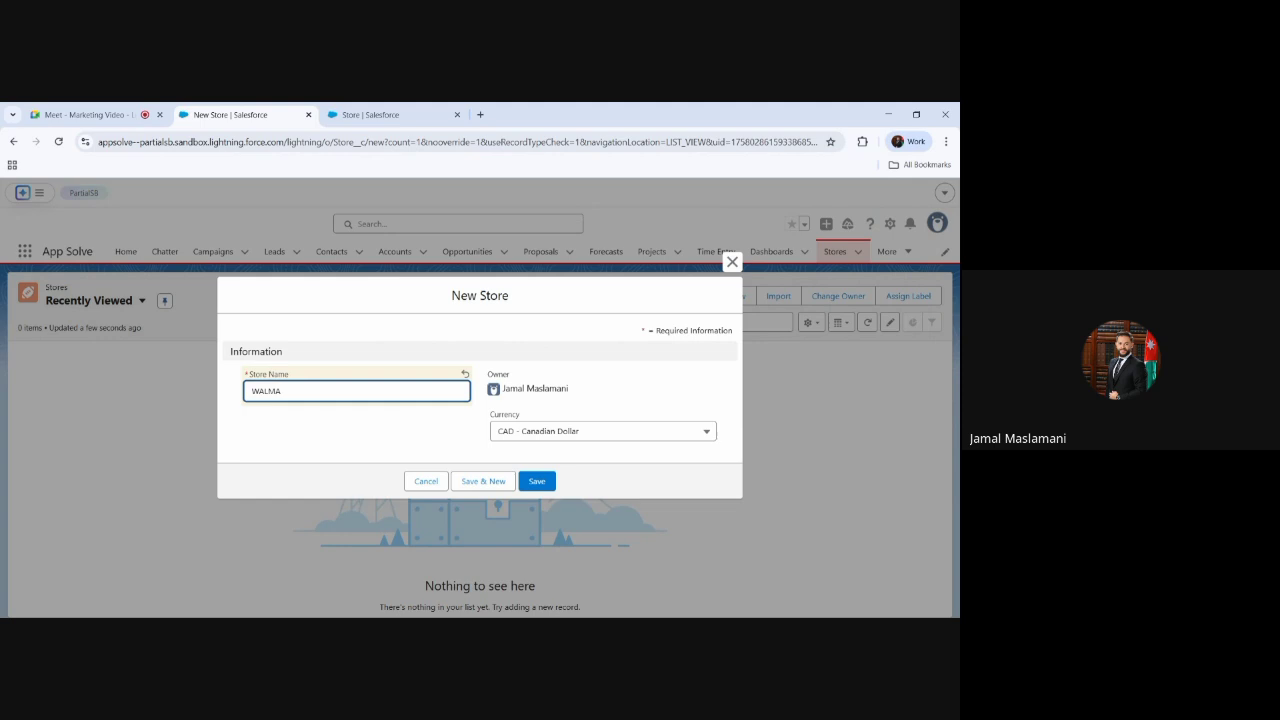
{"action": "key", "text": "Down"}
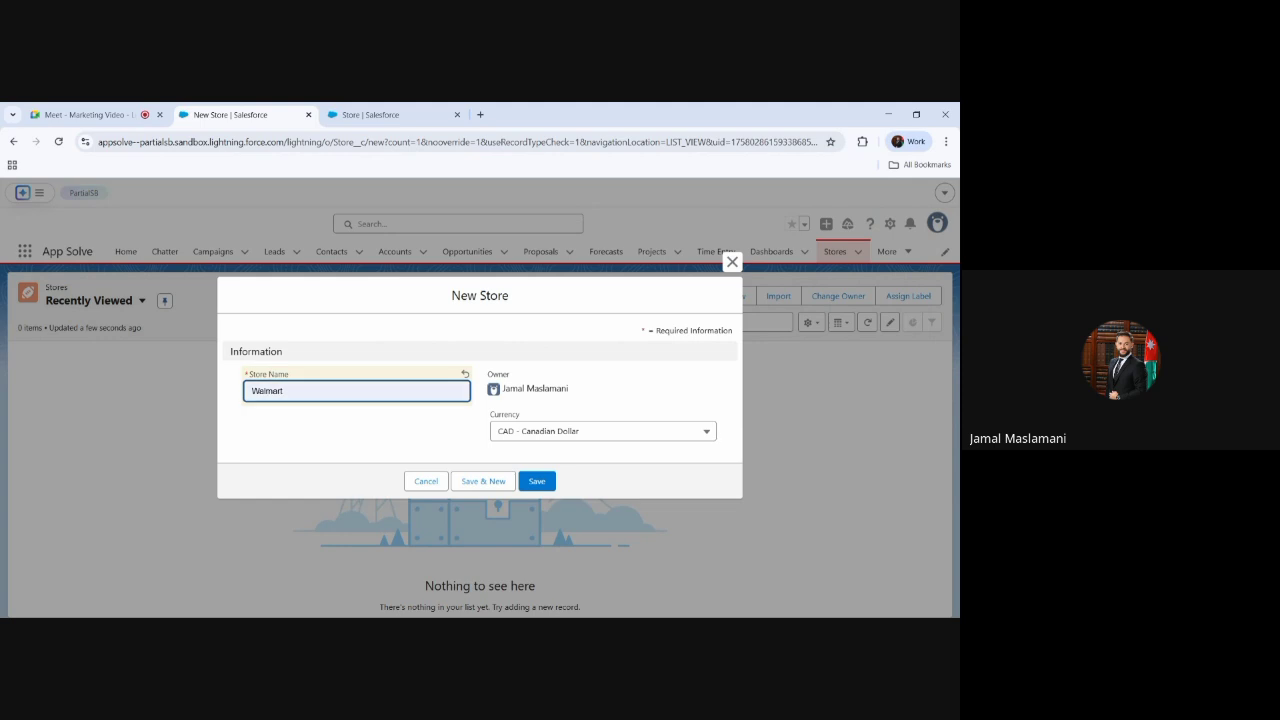
{"action": "key", "text": "Return"}
{"action": "left_click", "coordinate": [534, 480]}
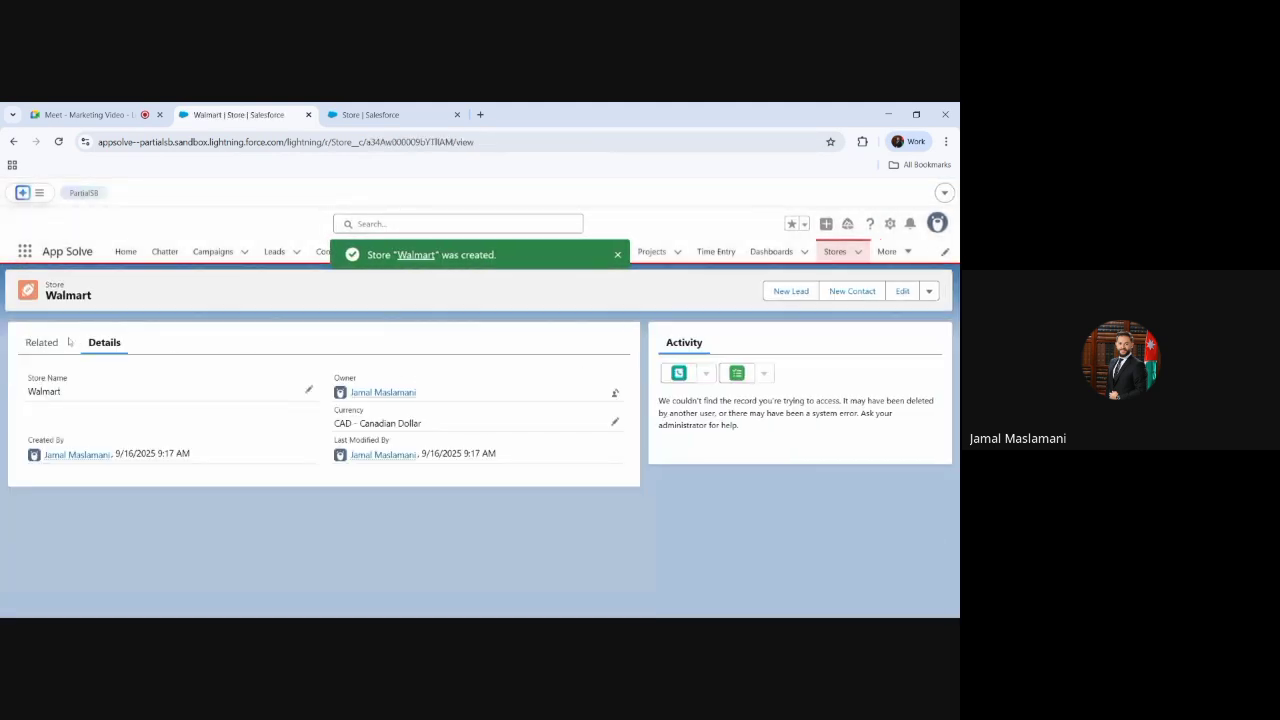
{"action": "left_click", "coordinate": [60, 342]}
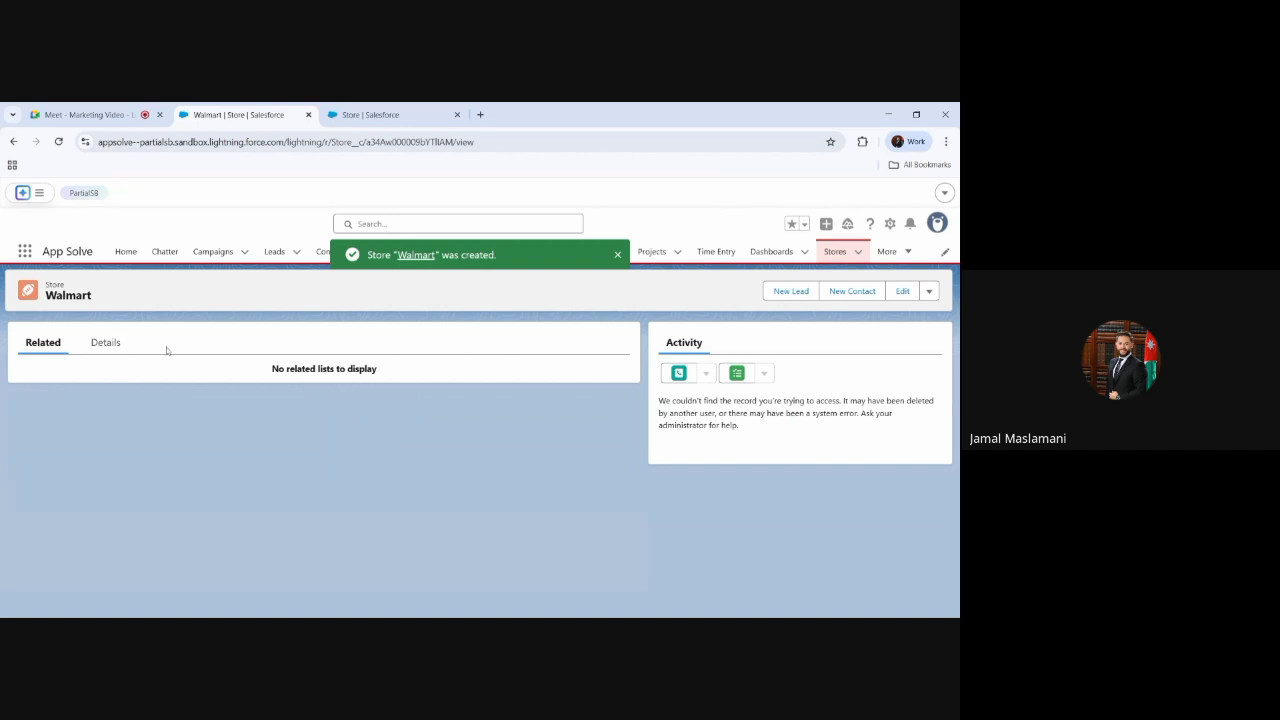
{"action": "left_click", "coordinate": [105, 342]}
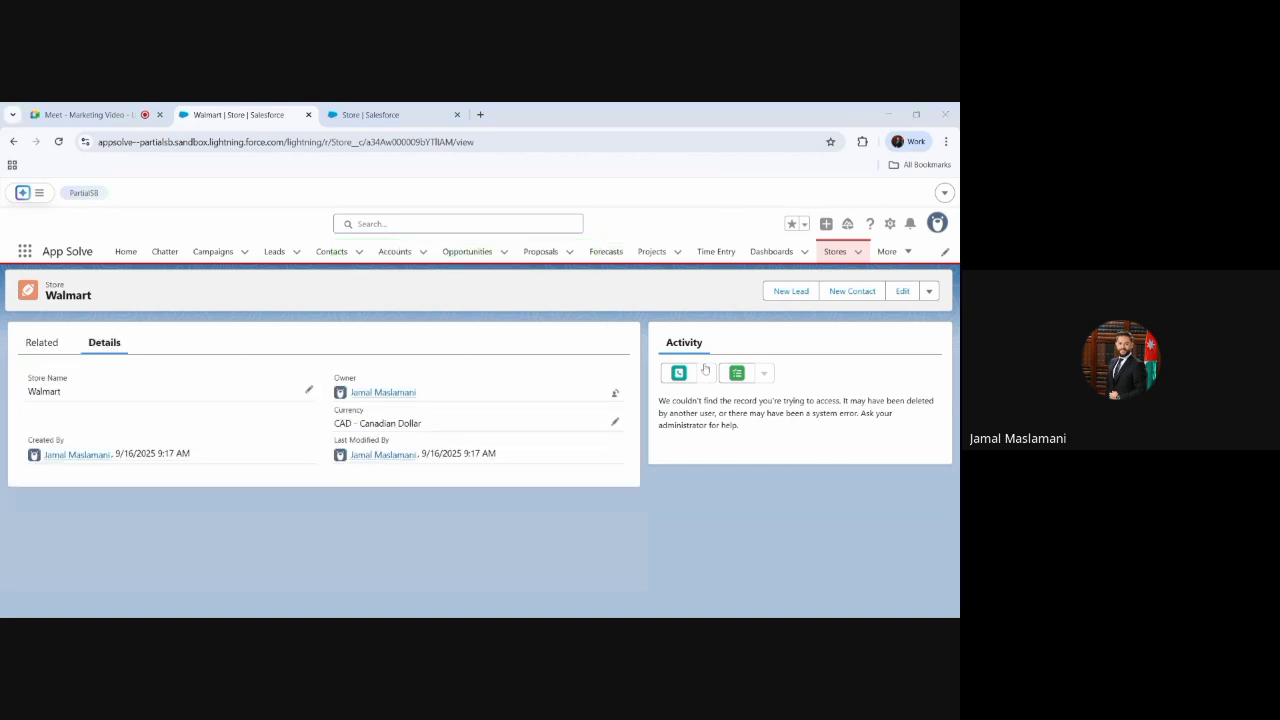